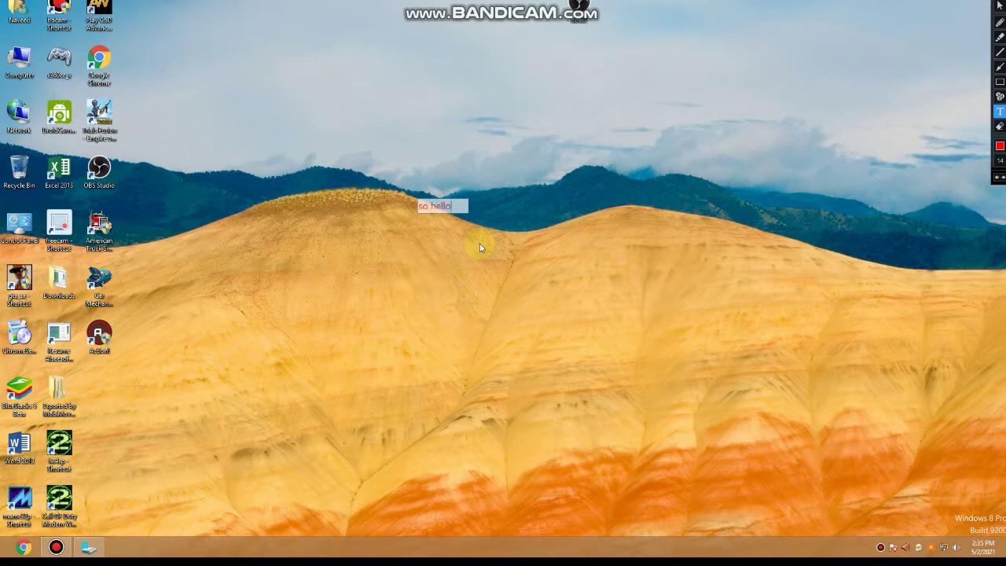
- Continue the on-screen note after "so hello" with "gys im show you how to install happy wheels on pc mediafire link"
{"action": "type", "text": "gys im "}
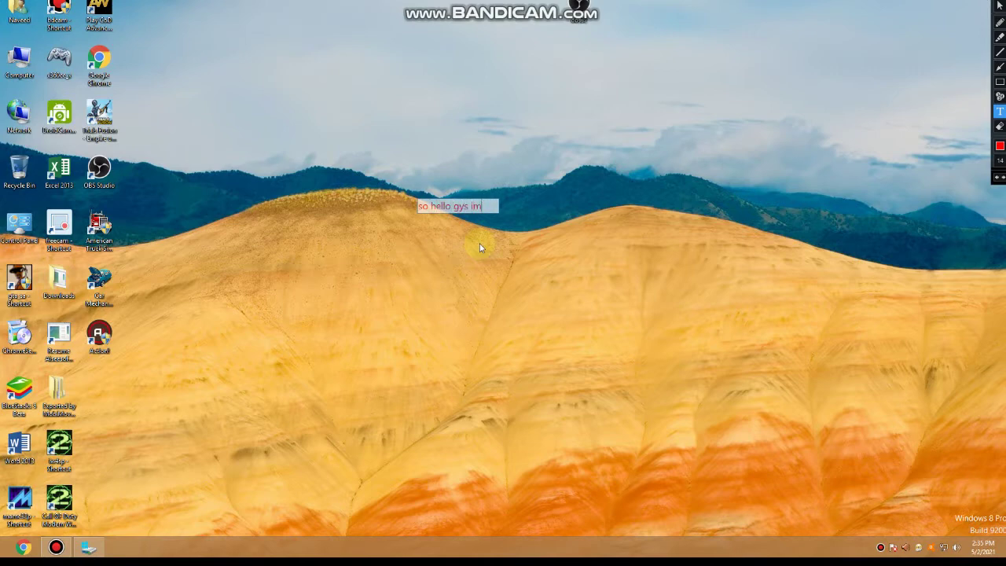
{"action": "type", "text": "show you"}
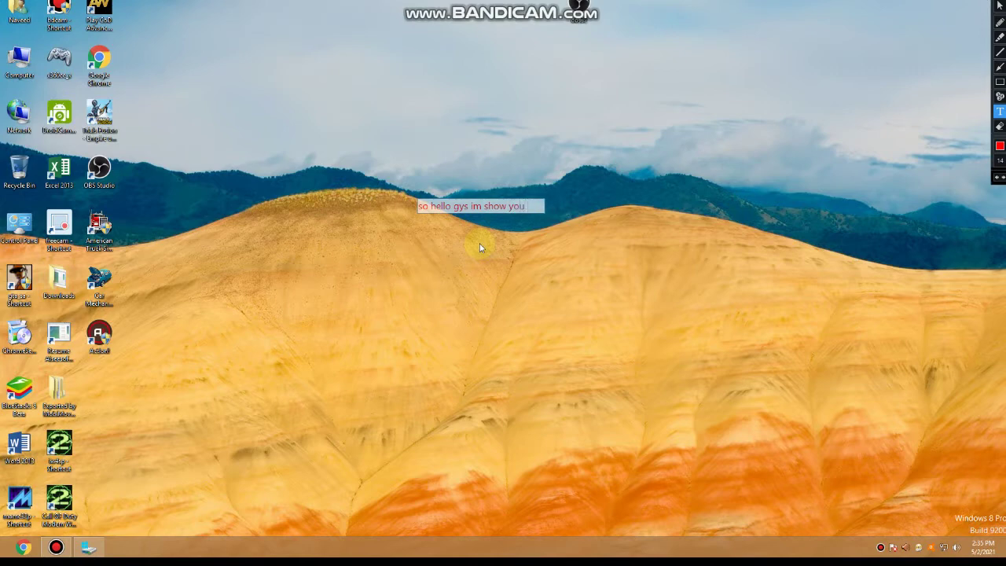
{"action": "type", "text": " how to i"}
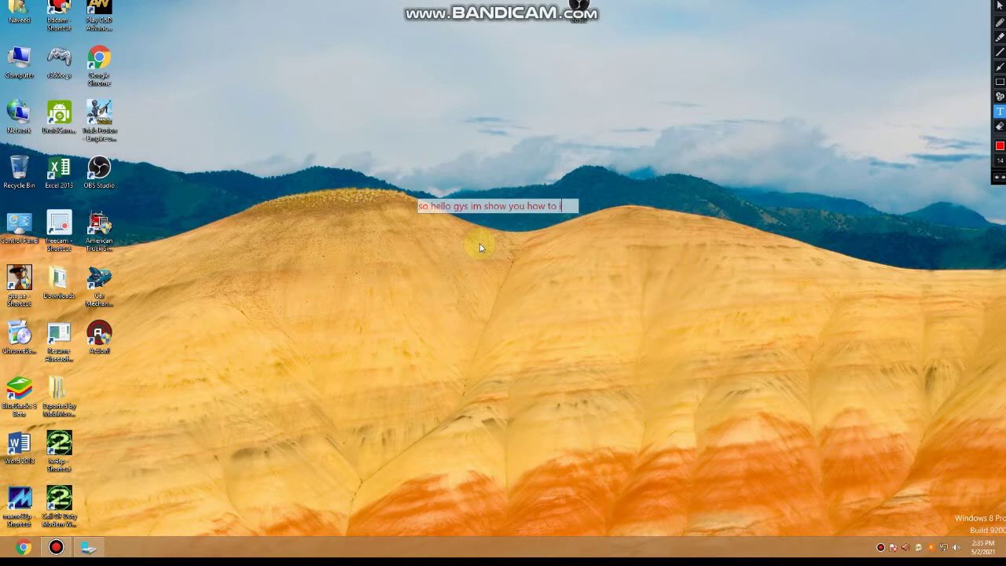
{"action": "type", "text": "nstall happ"}
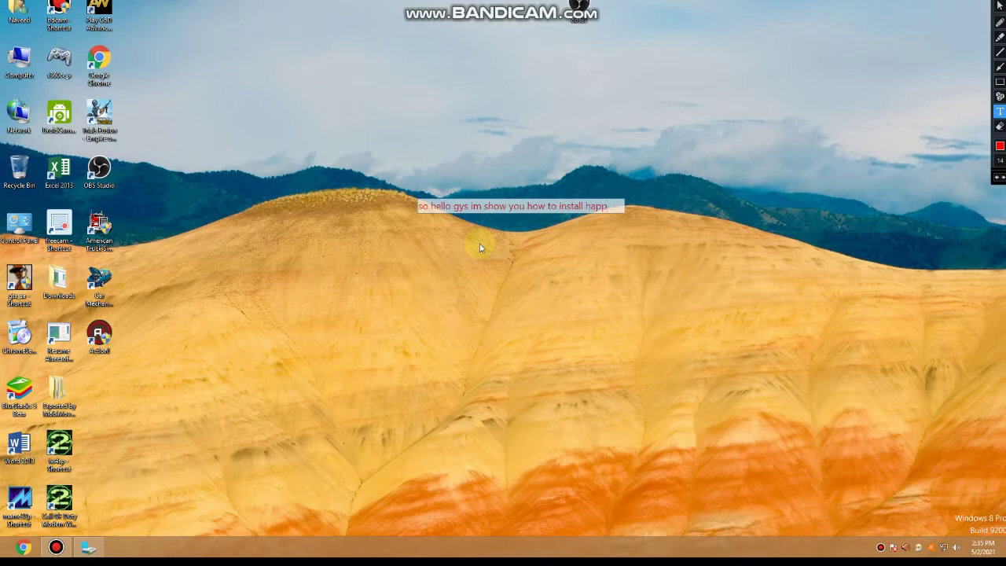
{"action": "type", "text": "y wheels o"}
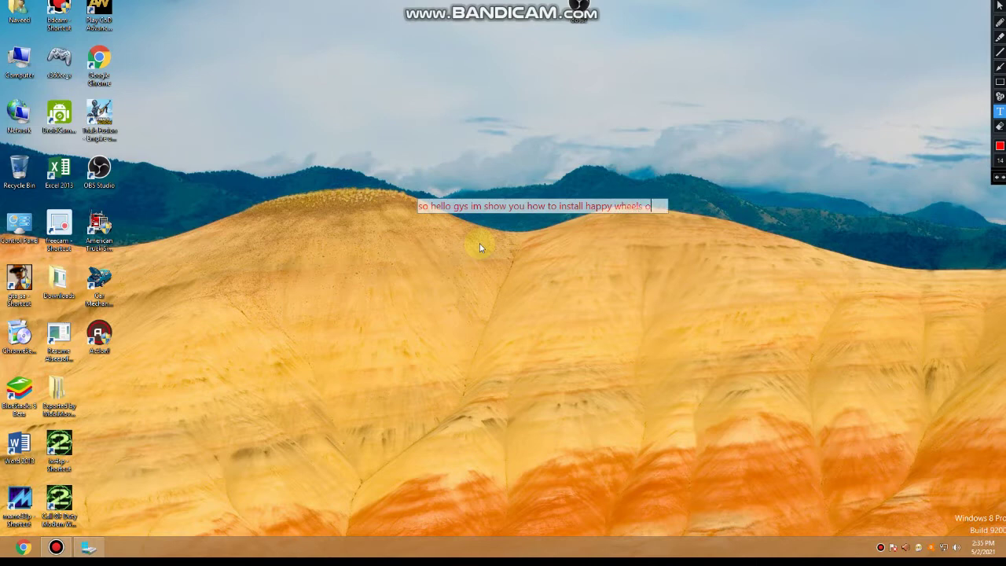
{"action": "type", "text": "n pc an"}
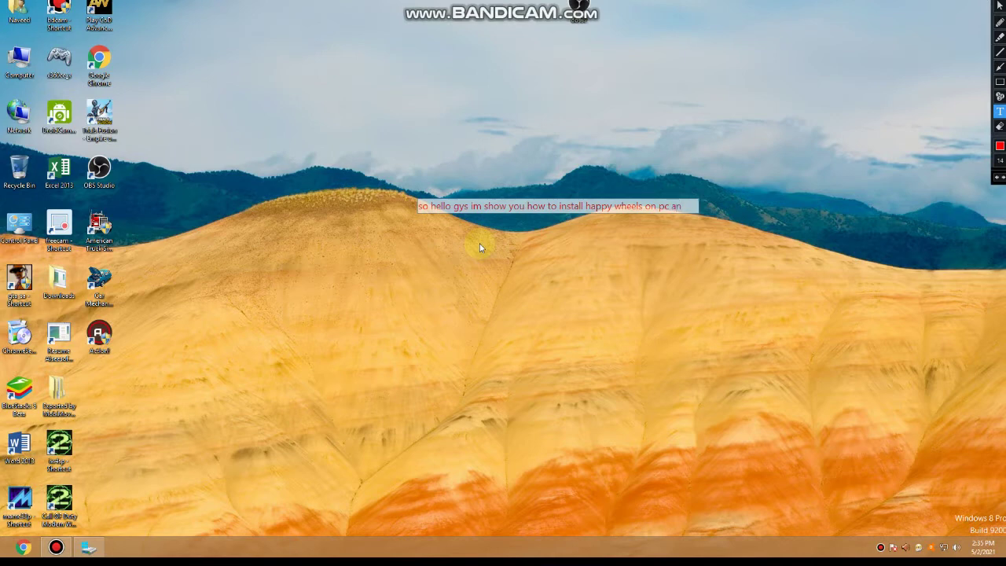
{"action": "type", "text": " media fi"}
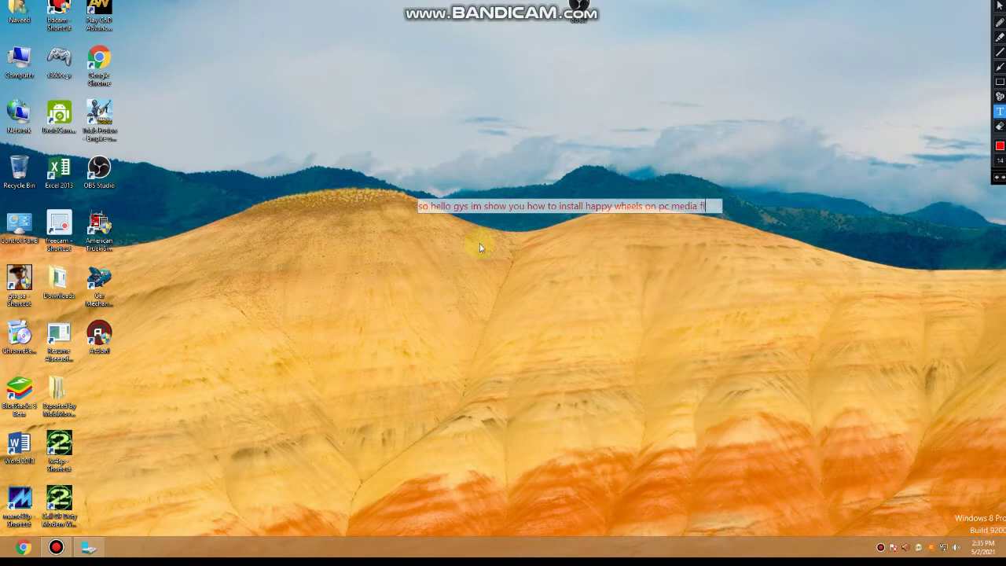
{"action": "type", "text": "re li"}
{"action": "type", "text": "n"}
{"action": "type", "text": "!"}
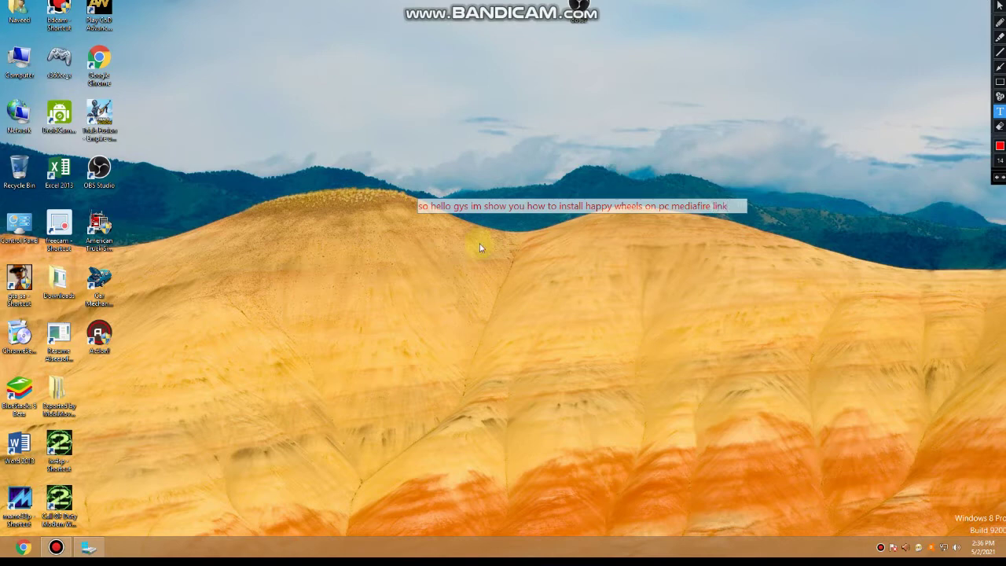
- Extend the on-screen note with "and sorry my mic is not work so start"
{"action": "type", "text": "and sorry"}
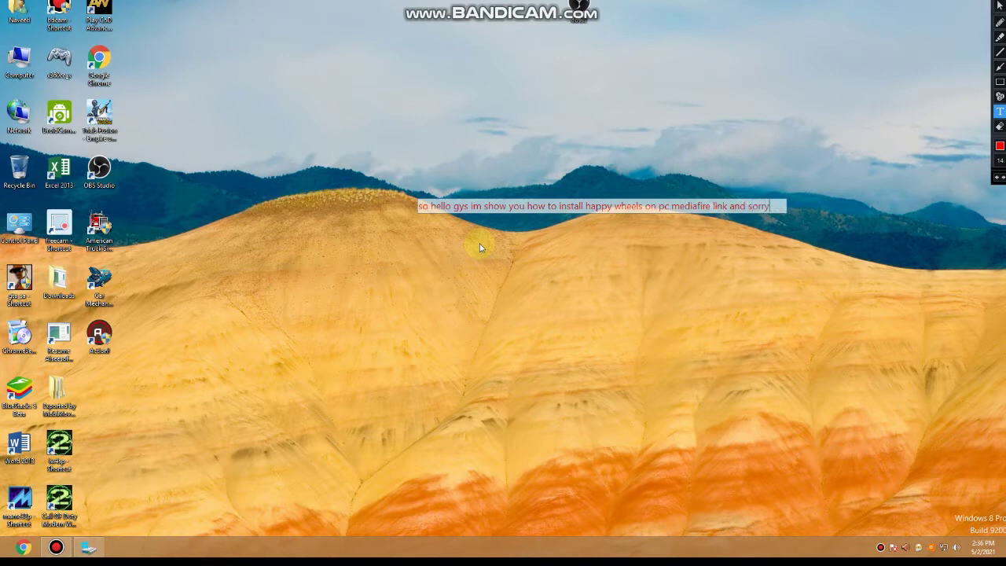
{"action": "type", "text": " my mic"}
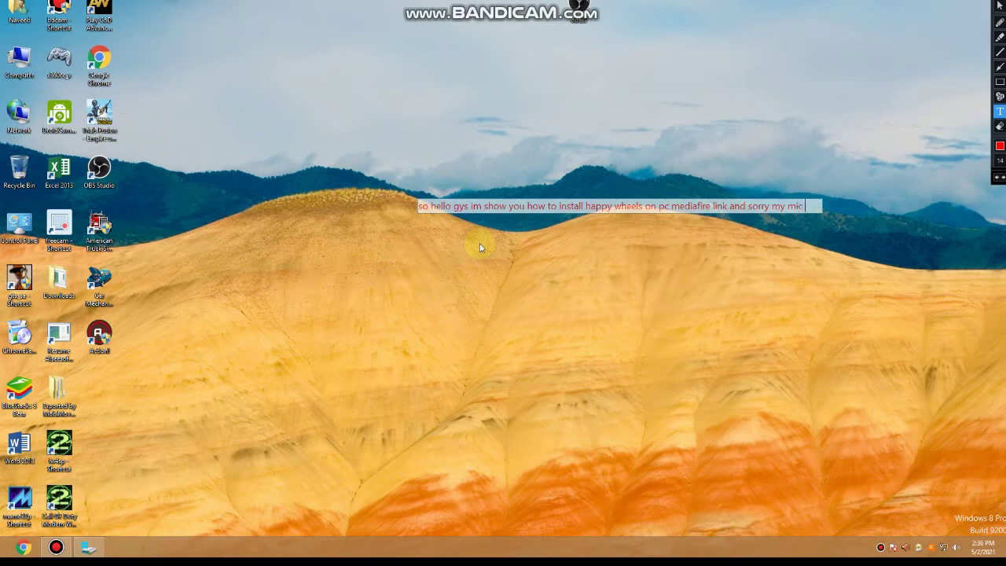
{"action": "type", "text": " is not w"}
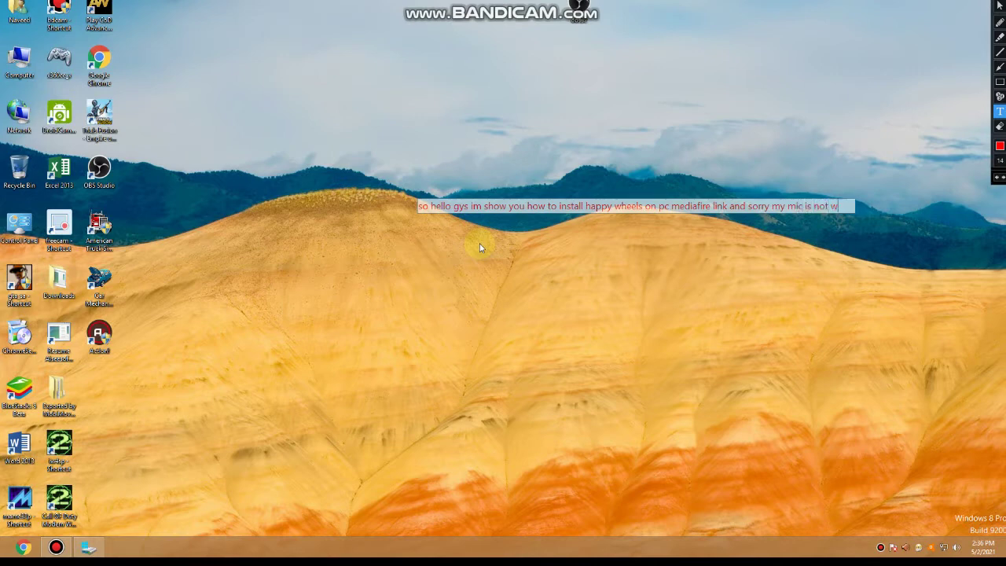
{"action": "type", "text": "ork so s"}
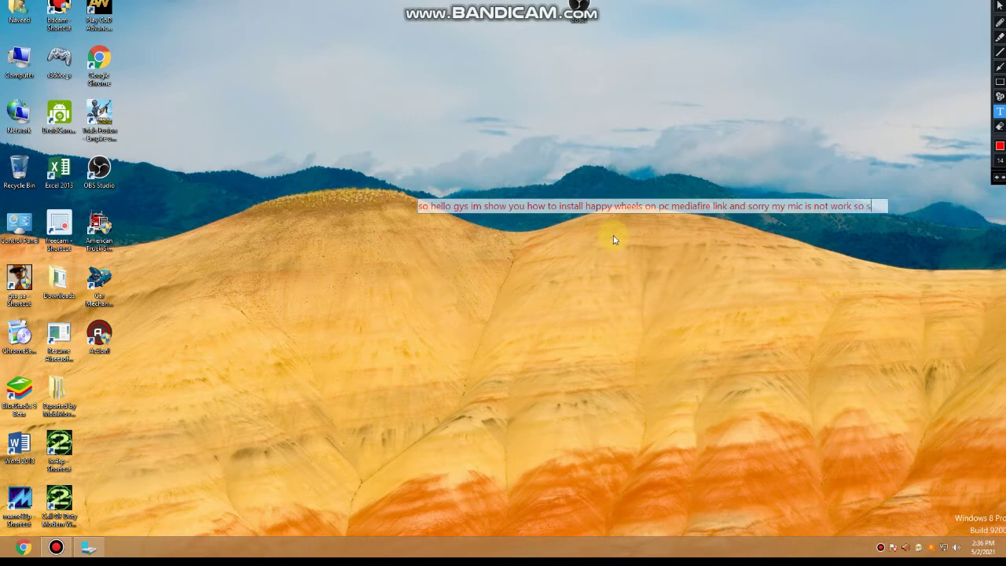
{"action": "type", "text": "tart"}
- Erase the whole text note from the screen and leave drawing mode
{"action": "left_click", "coordinate": [999, 126]}
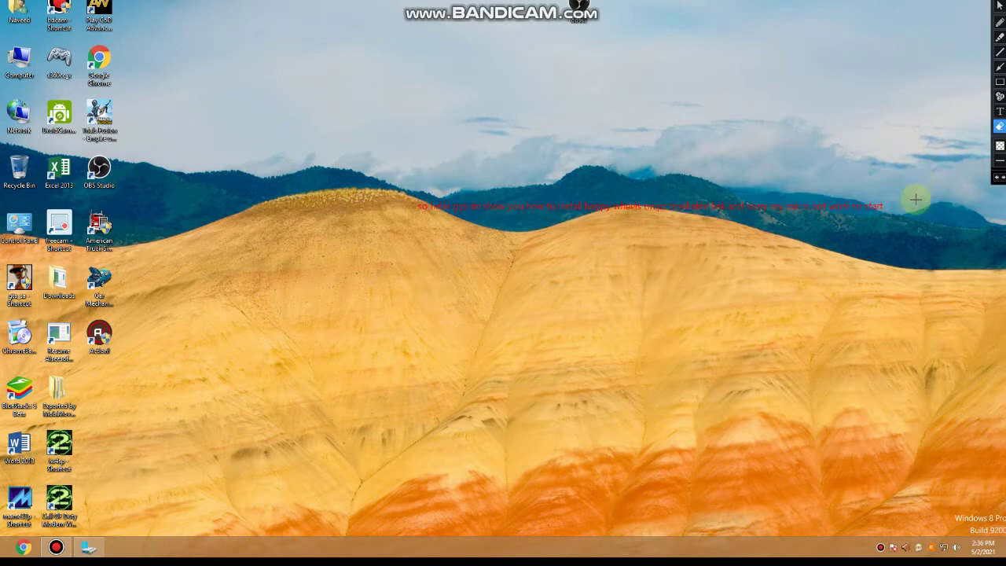
{"action": "mouse_move", "coordinate": [916, 170]}
{"action": "left_mouse_down"}
{"action": "mouse_move", "coordinate": [354, 382]}
{"action": "mouse_move", "coordinate": [338, 377]}
{"action": "left_mouse_up"}
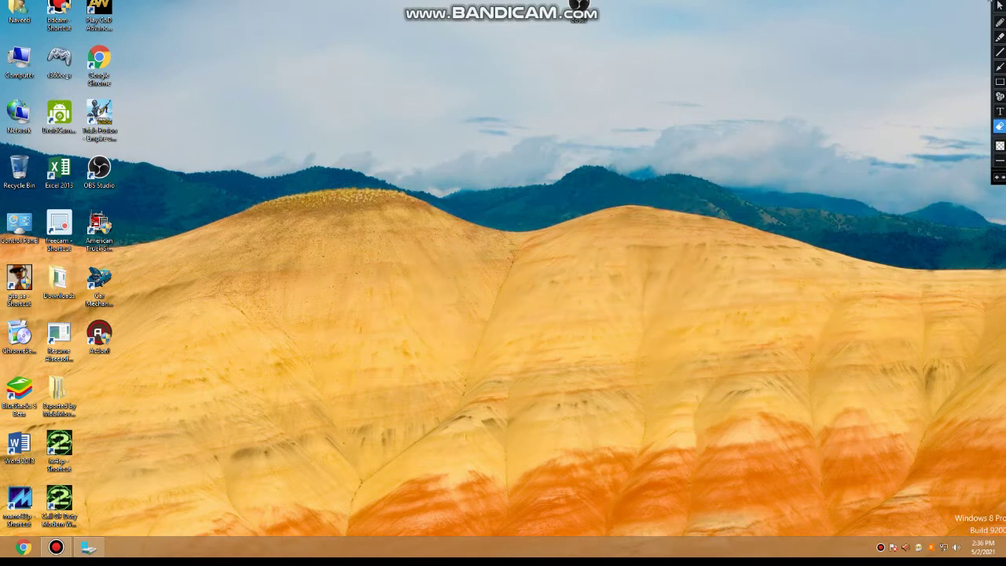
{"action": "left_click", "coordinate": [999, 5]}
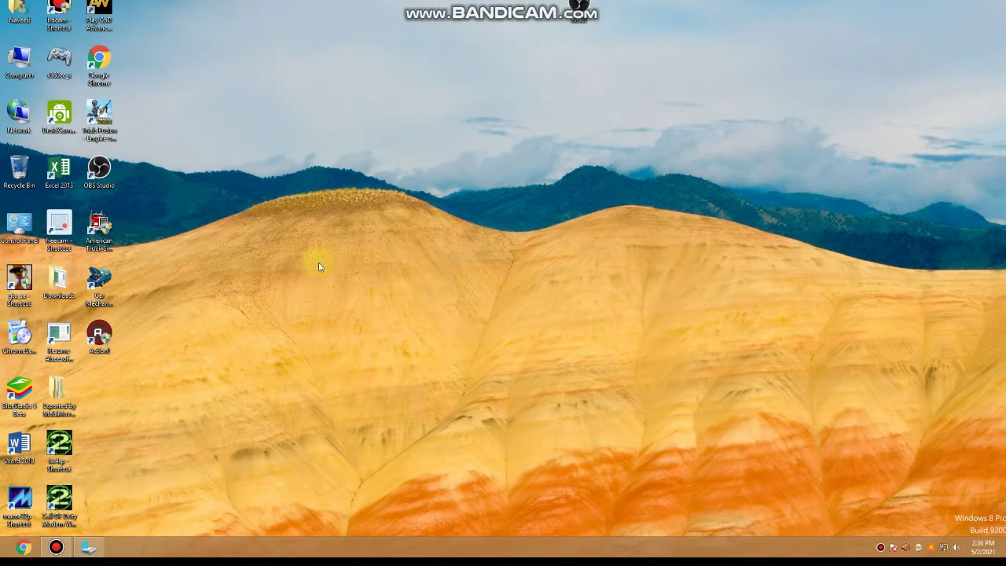
{"action": "left_click", "coordinate": [999, 4]}
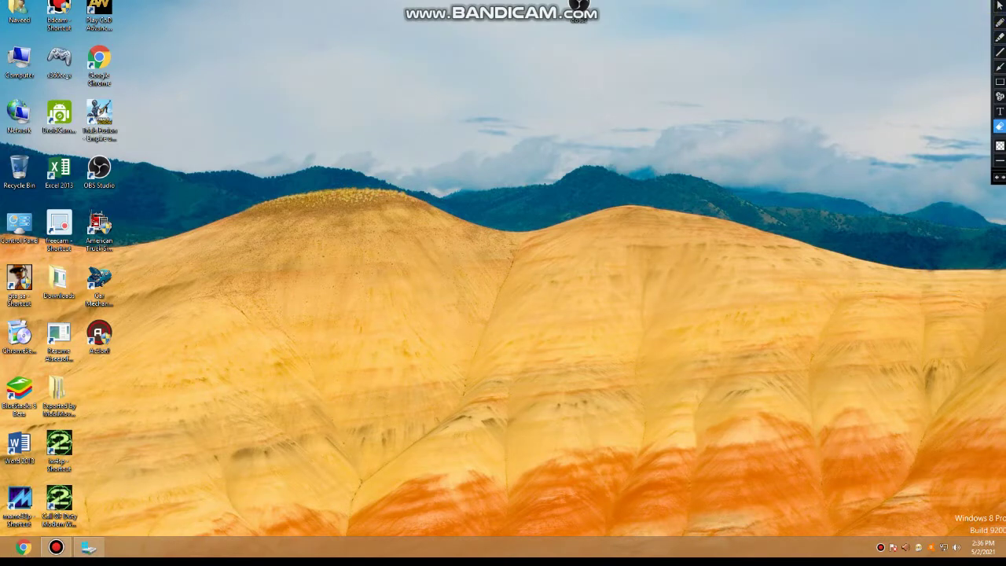
{"action": "left_click", "coordinate": [999, 126]}
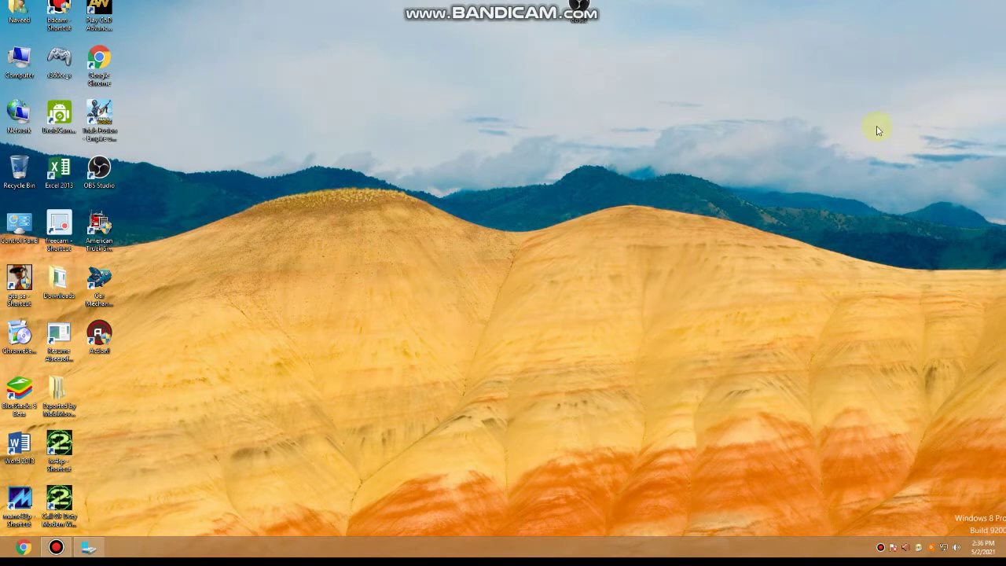
- Open the copied MediaFire link for HappyWheels Full-Created By SnakYWTF in Chrome and start downloading the archive
{"action": "left_click", "coordinate": [23, 546]}
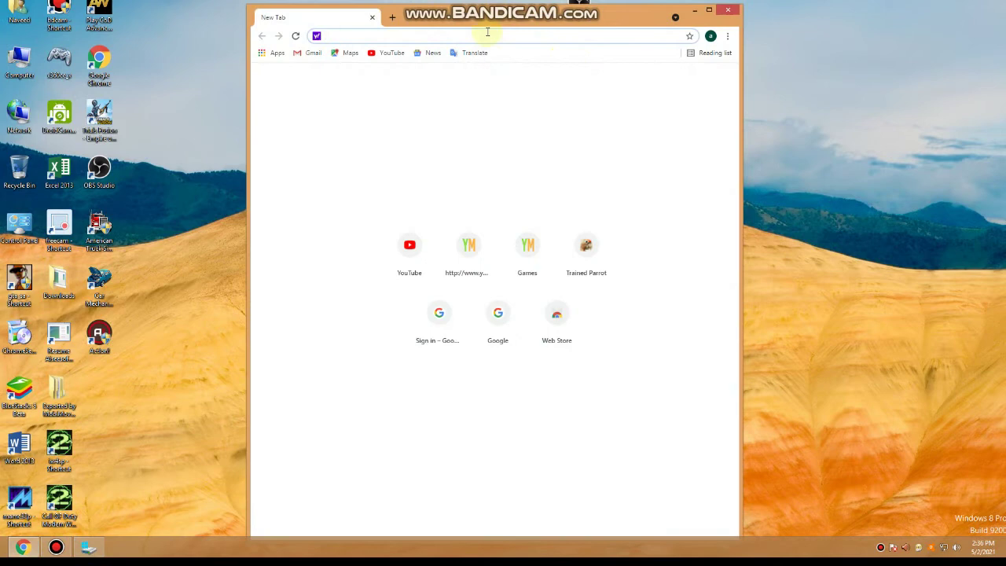
{"action": "right_click", "coordinate": [391, 33]}
{"action": "left_click", "coordinate": [445, 81]}
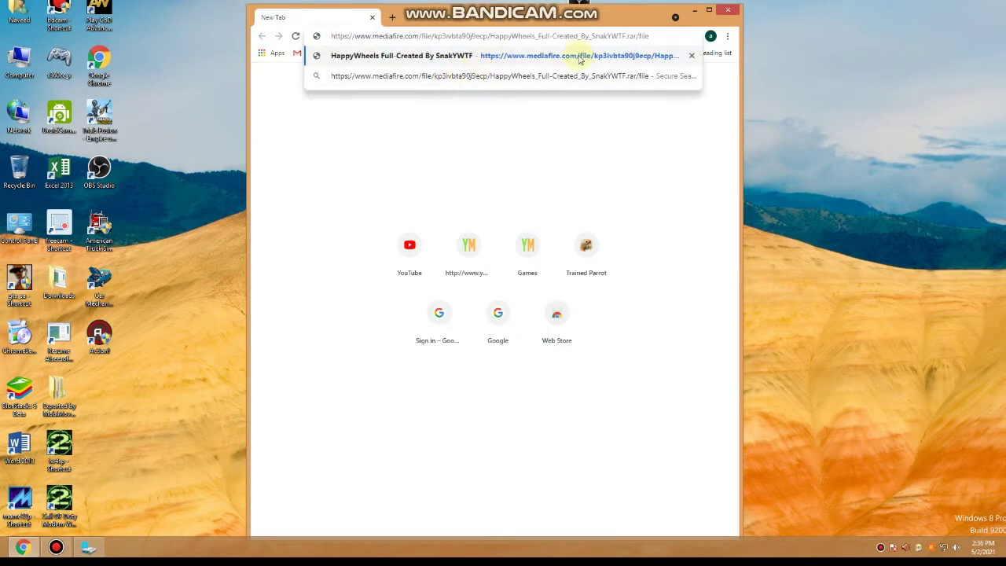
{"action": "left_click", "coordinate": [581, 56]}
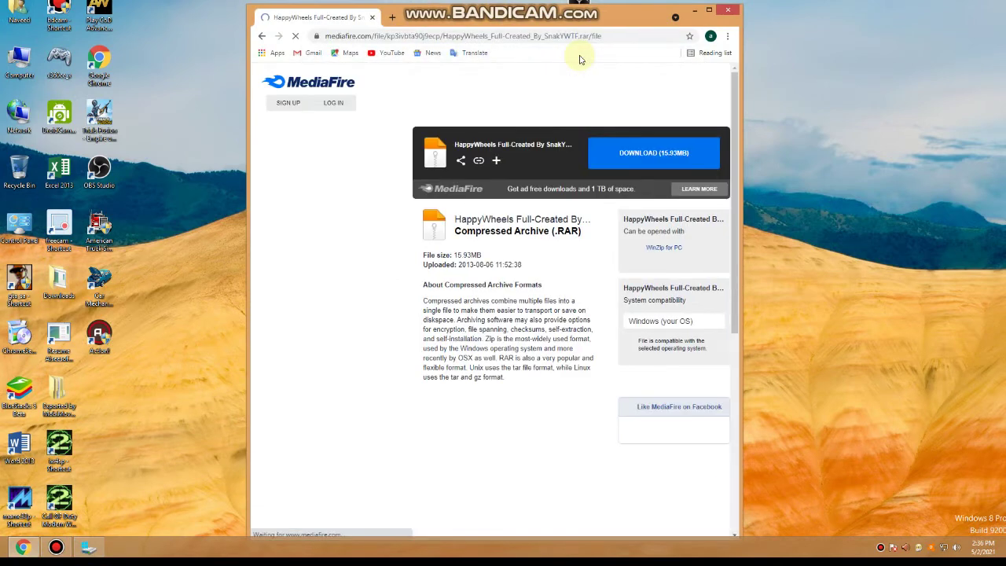
{"action": "left_click", "coordinate": [625, 153]}
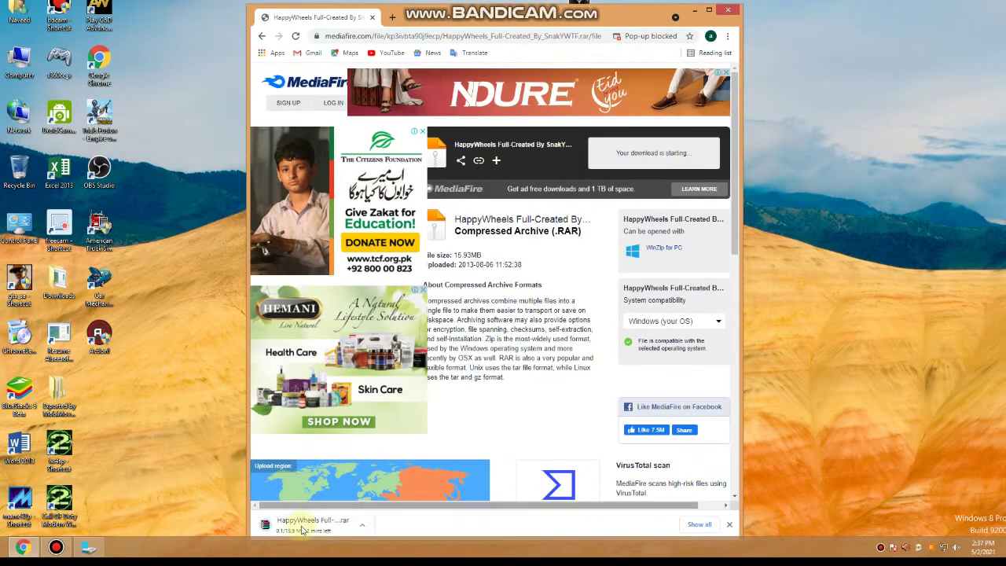
- Cancel the running download of HappyWheels Full-Created By SnakYWTF (1).rar and remove it from the downloads list
{"action": "left_click", "coordinate": [727, 36]}
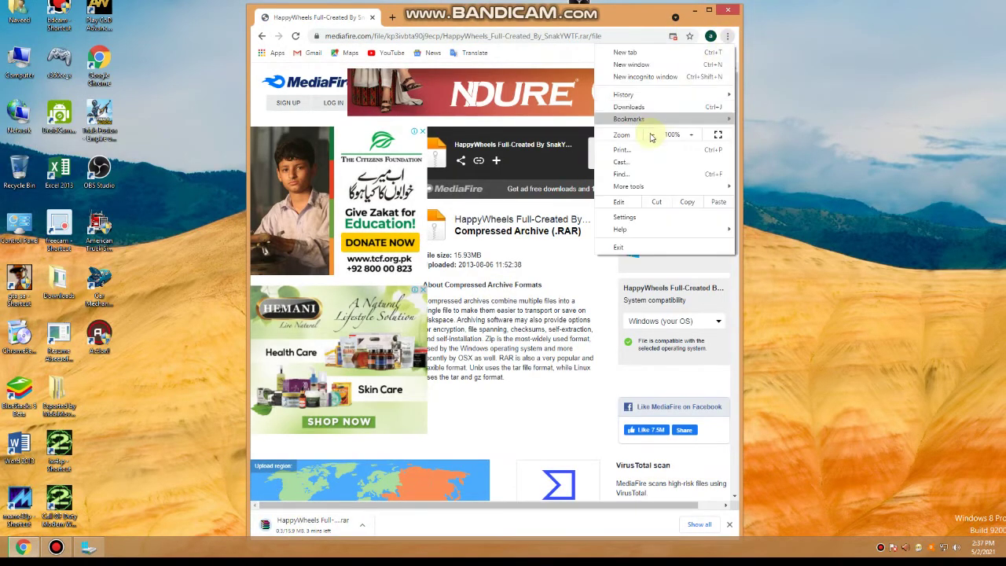
{"action": "left_click", "coordinate": [629, 107]}
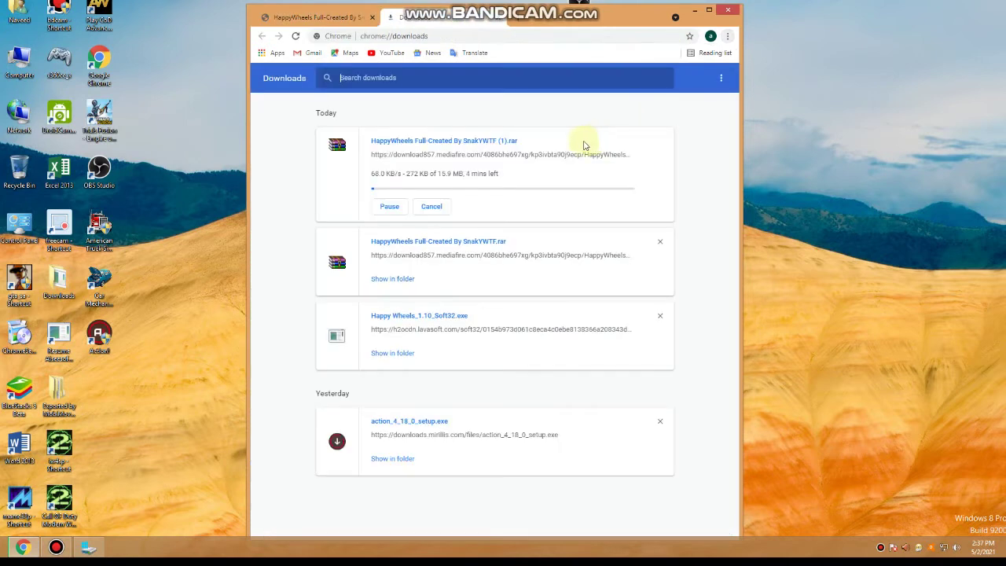
{"action": "left_click", "coordinate": [440, 206]}
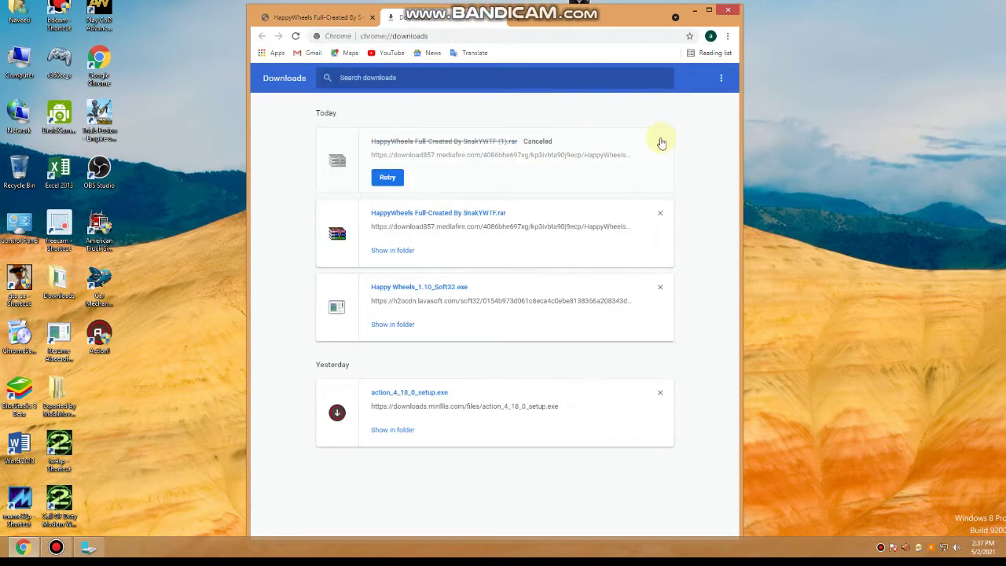
{"action": "left_click", "coordinate": [660, 140]}
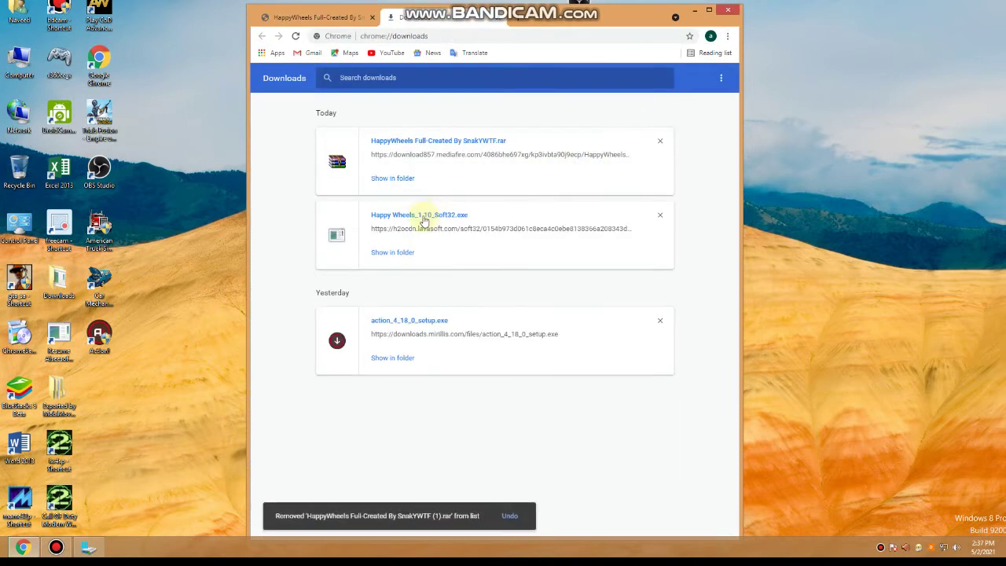
- View the contents of the already downloaded HappyWheels Full-Created By SnakYWTF.rar, close the archive and minimize Chrome
{"action": "left_click", "coordinate": [446, 143]}
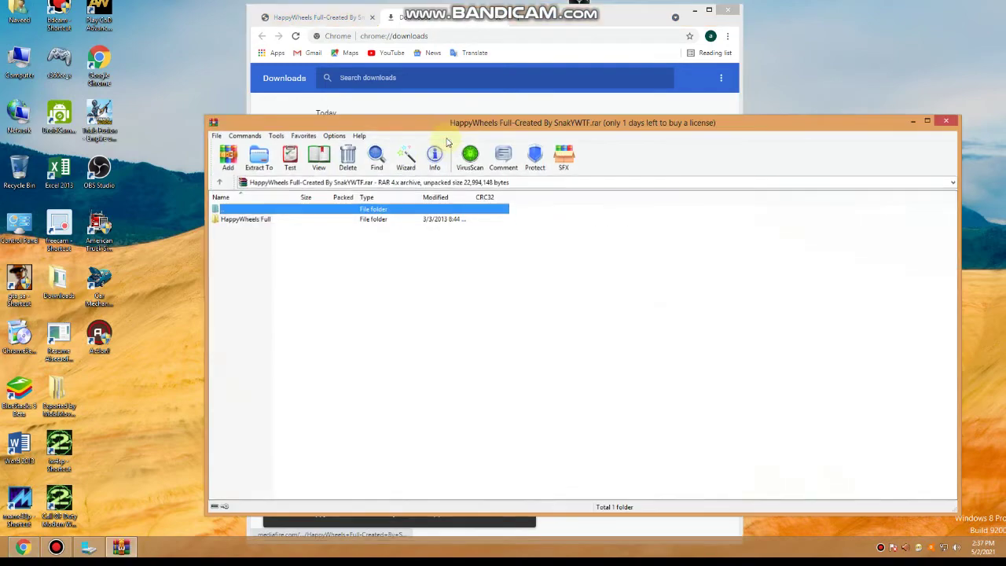
{"action": "left_click", "coordinate": [946, 119]}
{"action": "left_click", "coordinate": [694, 11]}
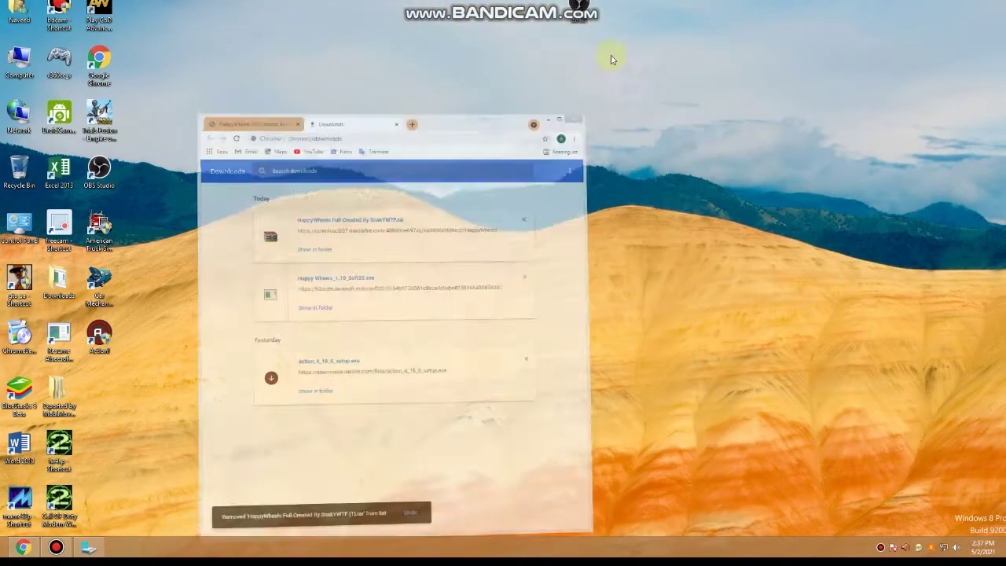
- Look through the user's Desktop, Documents and Bandicam folders on Local Disk (C:) and return to Computer
{"action": "double_click", "coordinate": [18, 62]}
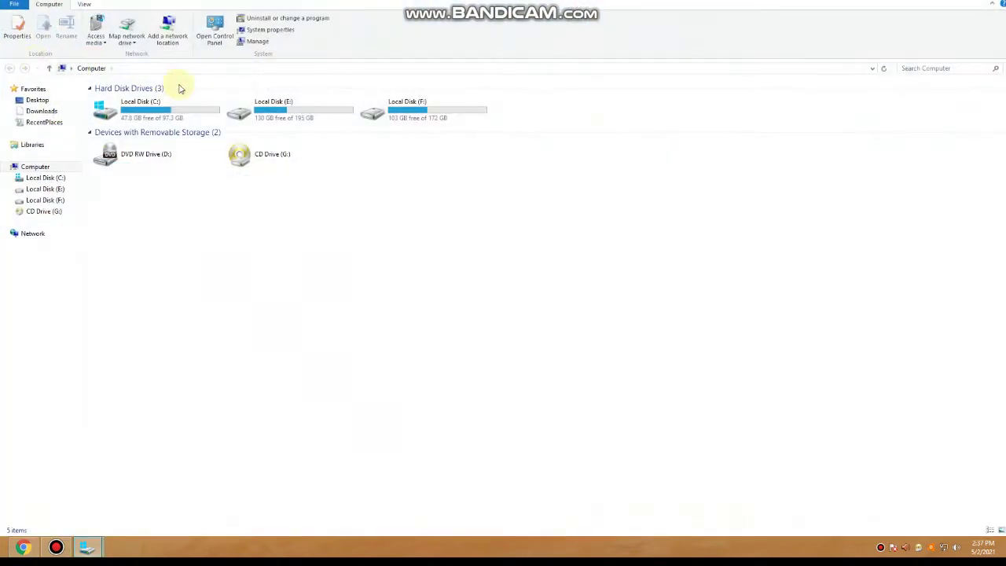
{"action": "double_click", "coordinate": [126, 103]}
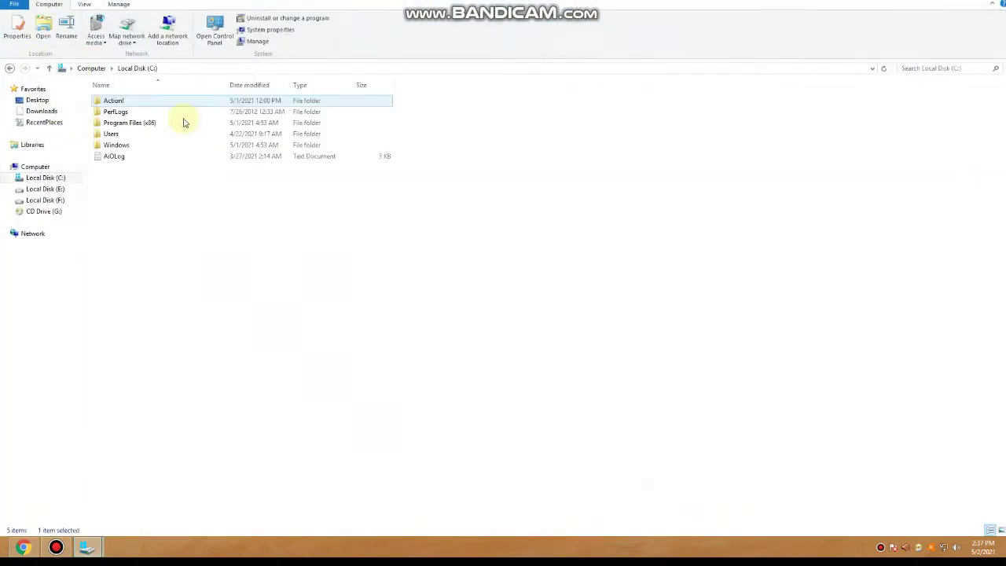
{"action": "double_click", "coordinate": [165, 135]}
{"action": "double_click", "coordinate": [157, 102]}
{"action": "left_click", "coordinate": [125, 102]}
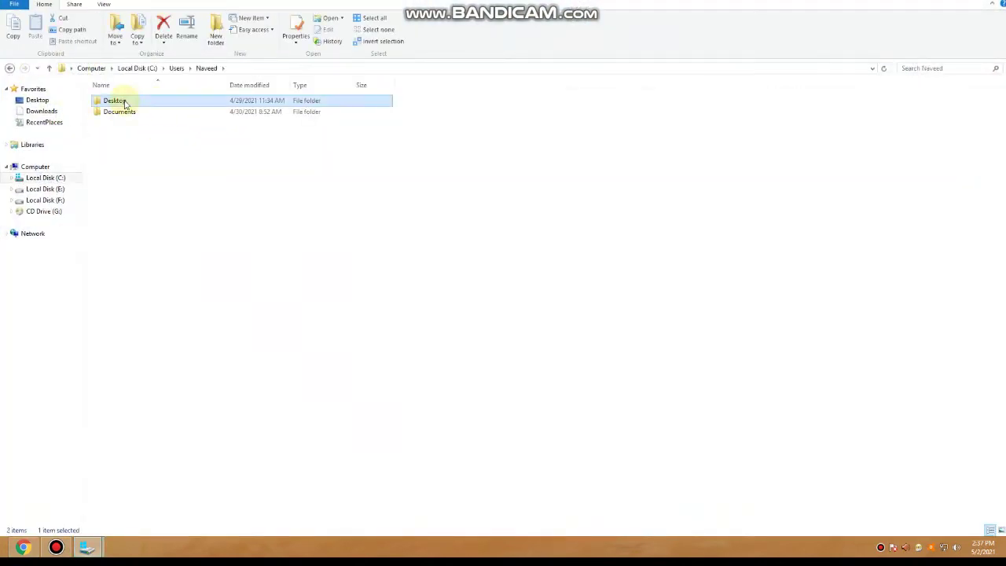
{"action": "double_click", "coordinate": [124, 102]}
{"action": "left_click", "coordinate": [11, 67]}
{"action": "double_click", "coordinate": [162, 110]}
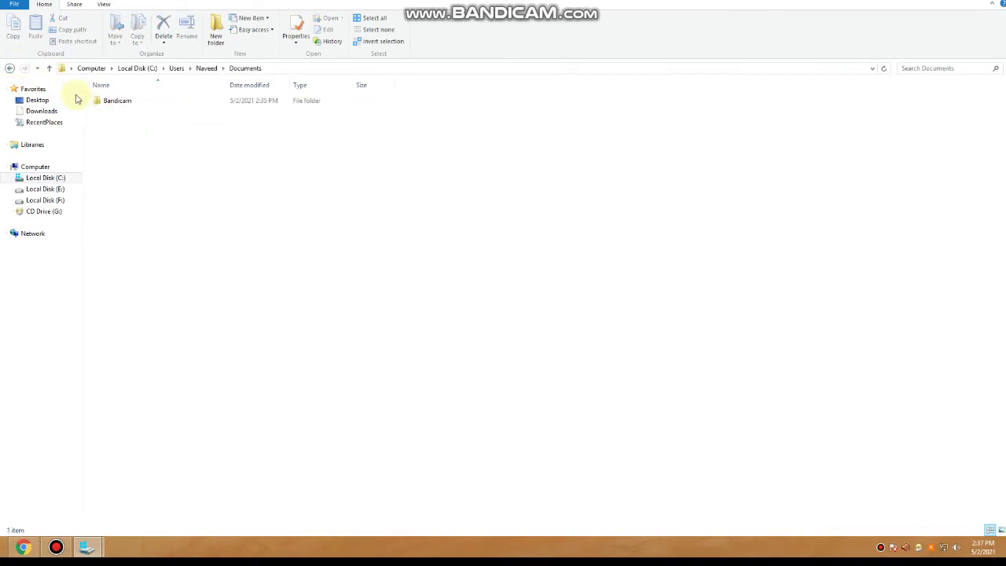
{"action": "double_click", "coordinate": [156, 106]}
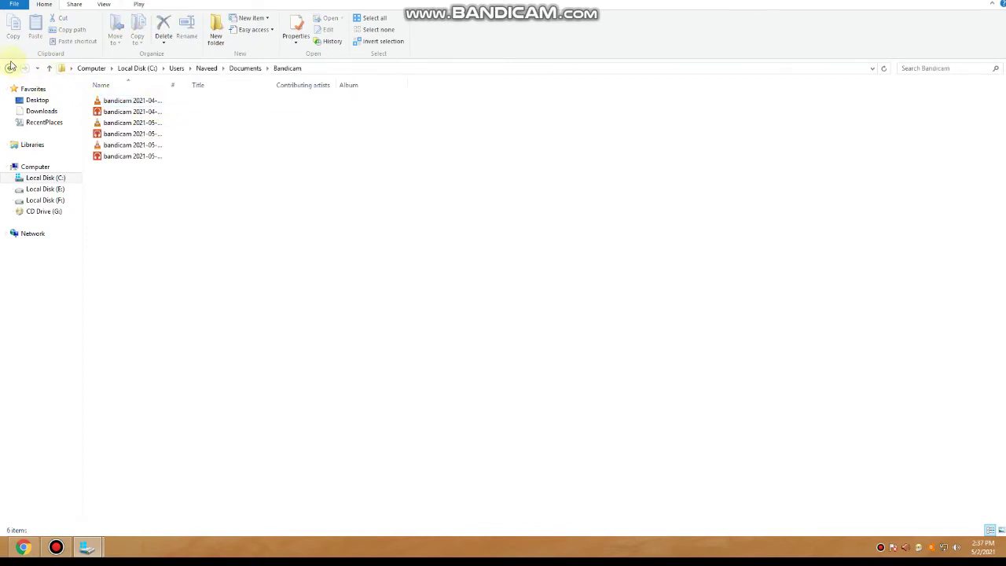
{"action": "left_click", "coordinate": [10, 69]}
{"action": "left_click", "coordinate": [9, 68]}
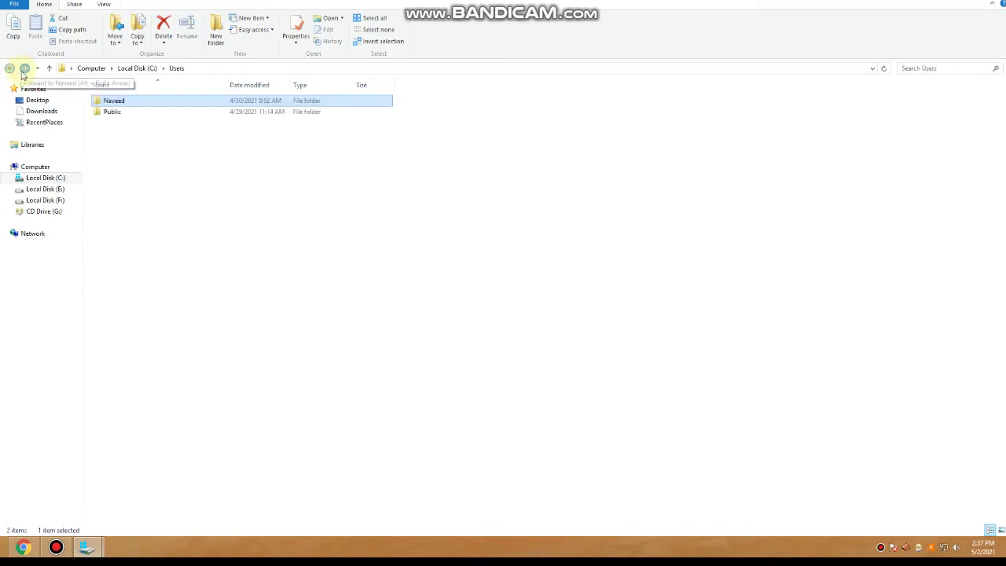
{"action": "left_click", "coordinate": [10, 68]}
{"action": "left_click", "coordinate": [9, 69]}
{"action": "left_click", "coordinate": [10, 68]}
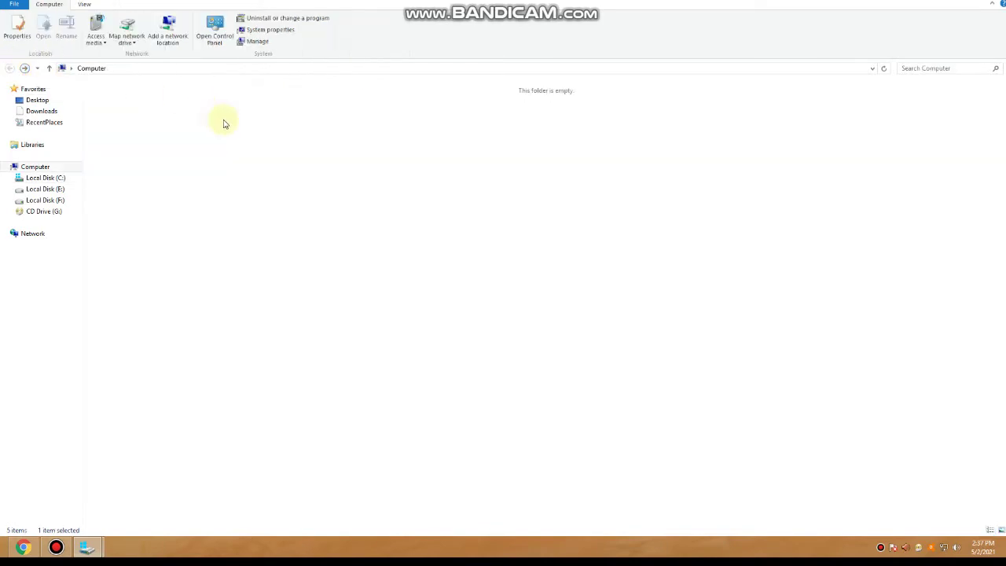
- Look through the contents of Local Disk (F:) and return to the desktop
{"action": "double_click", "coordinate": [378, 114]}
{"action": "scroll", "coordinate": [275, 251], "scroll_direction": "down", "scroll_amount": 18}
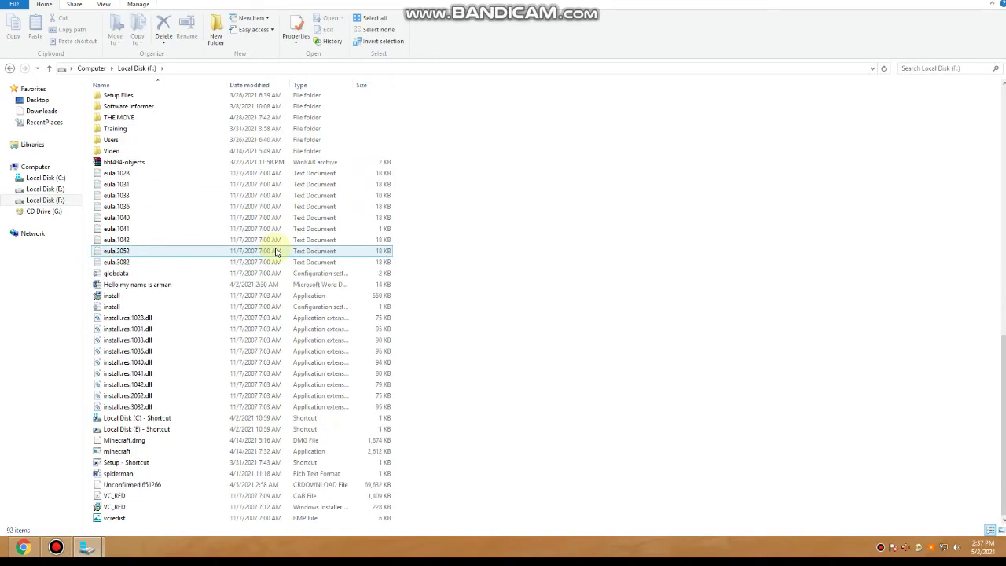
{"action": "scroll", "coordinate": [499, 253], "scroll_direction": "up", "scroll_amount": 15}
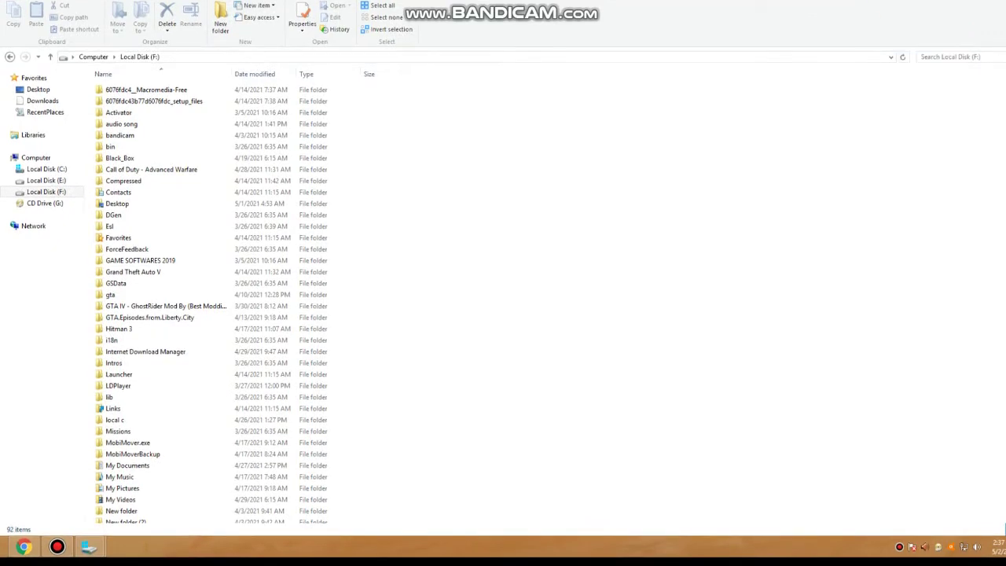
{"action": "left_click", "coordinate": [1004, 545]}
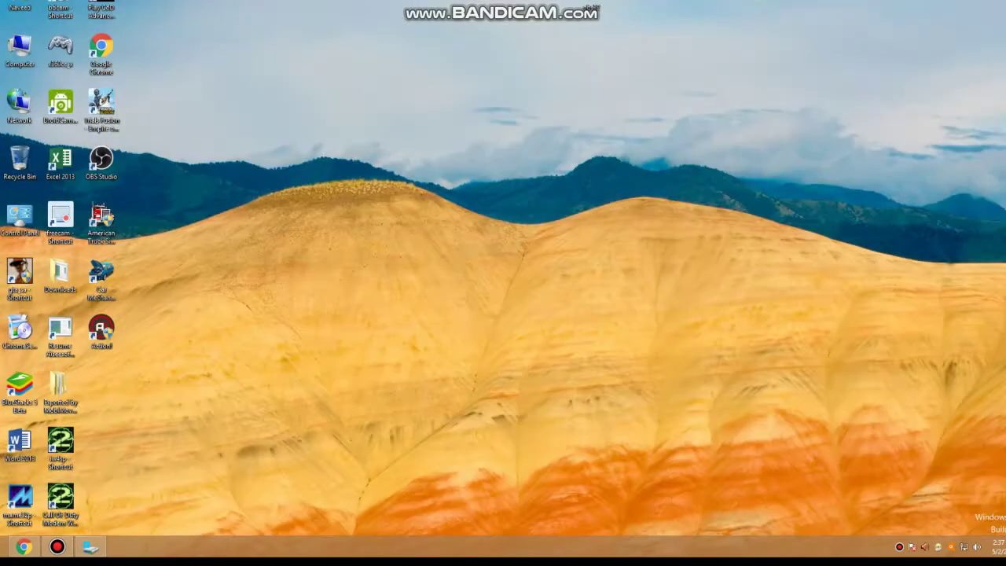
{"action": "left_click", "coordinate": [881, 4]}
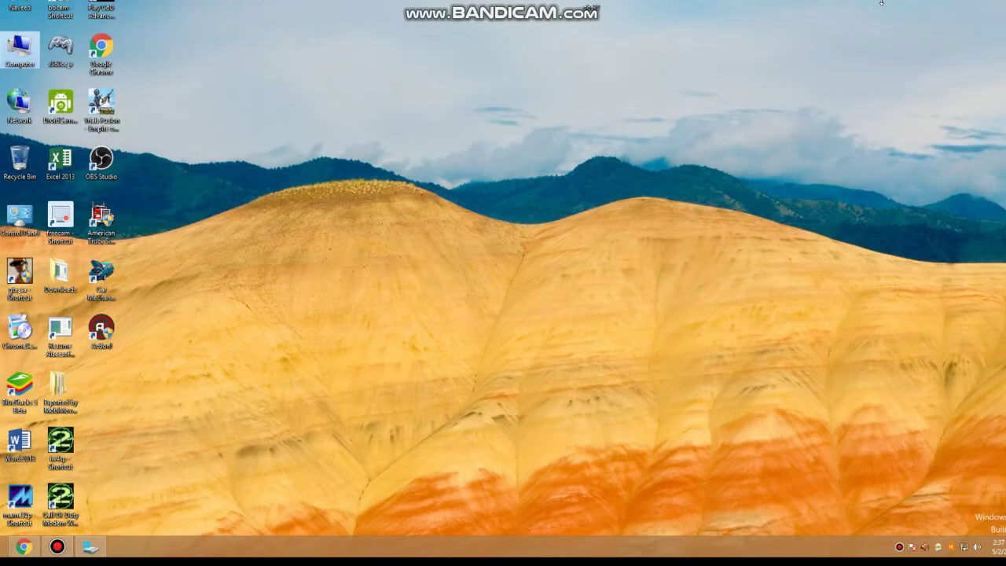
- Write the on-screen note "SOrry" over the desktop, erase it and switch back to the normal pointer
{"action": "mouse_move", "coordinate": [982, 17]}
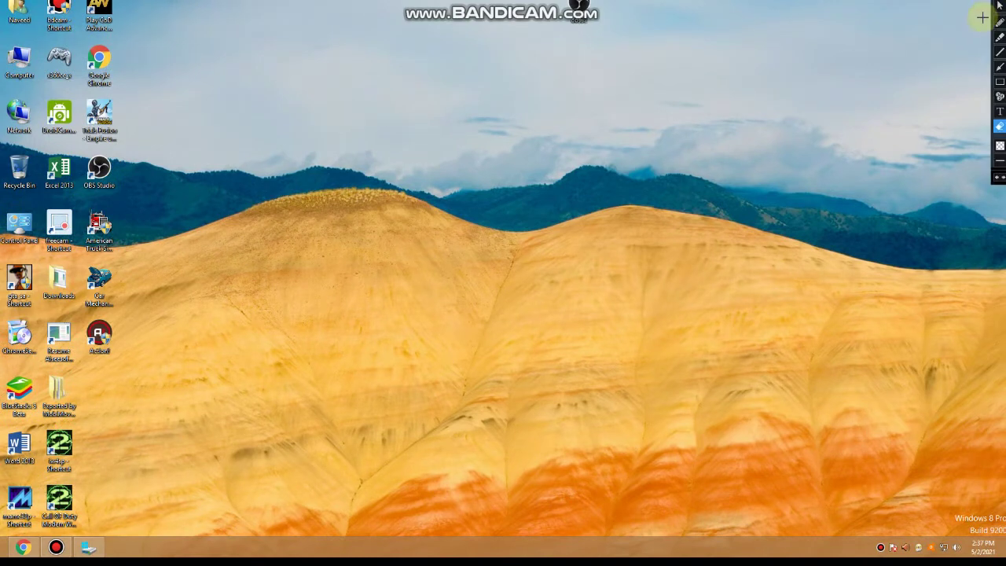
{"action": "left_click", "coordinate": [996, 112]}
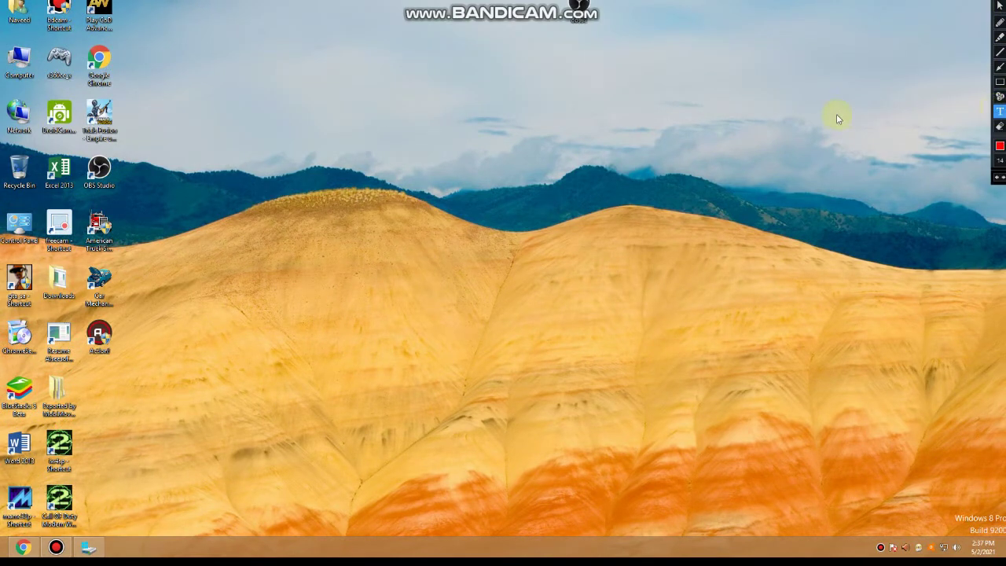
{"action": "left_click", "coordinate": [828, 115]}
{"action": "type", "text": "SOrry"}
{"action": "left_click", "coordinate": [999, 126]}
{"action": "left_click_drag", "start_coordinate": [809, 105], "coordinate": [954, 146]}
{"action": "left_click", "coordinate": [996, 6]}
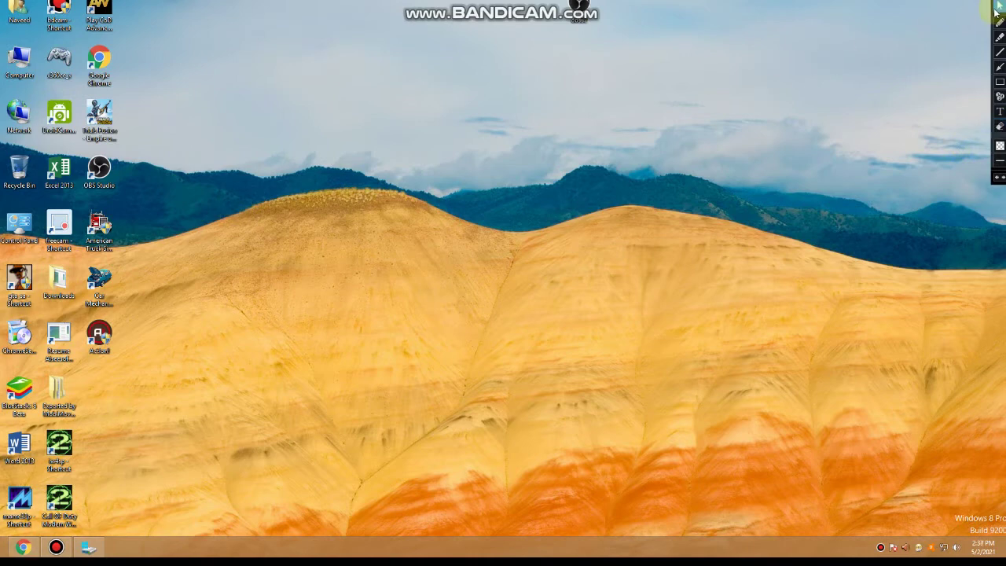
- Open the downloaded archive from Chrome and extract its HappyWheels Full folder into a HappyWheels Full-Created By SnakYWTF folder on Local Disk (E:)
{"action": "left_click", "coordinate": [22, 547]}
{"action": "left_click", "coordinate": [460, 142]}
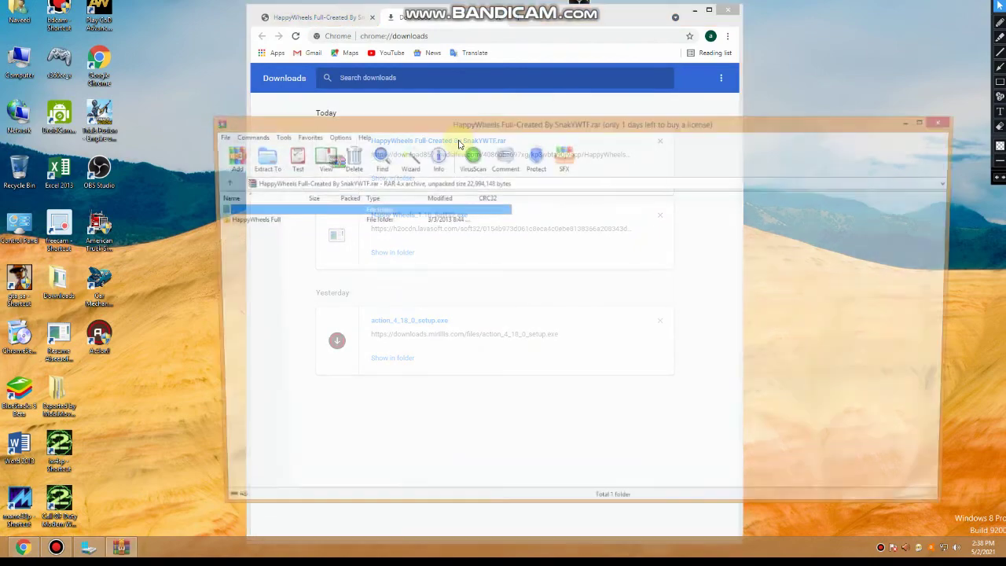
{"action": "left_click", "coordinate": [391, 219]}
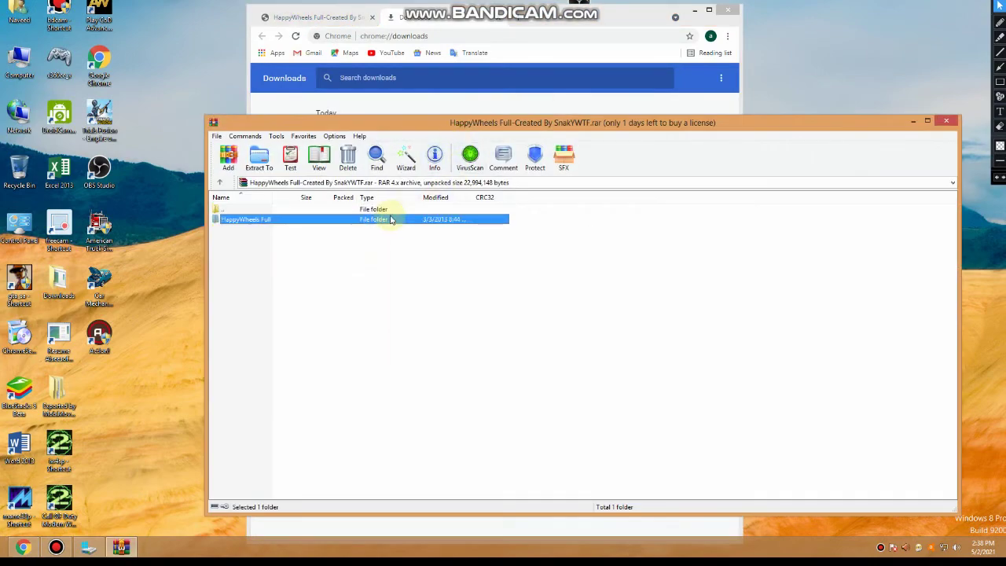
{"action": "right_click", "coordinate": [390, 219]}
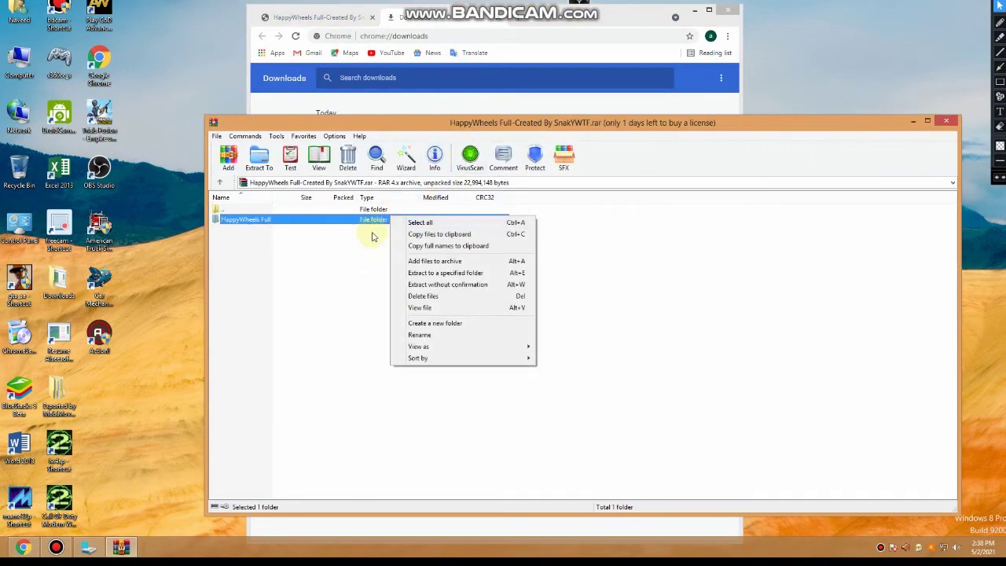
{"action": "left_click", "coordinate": [459, 272]}
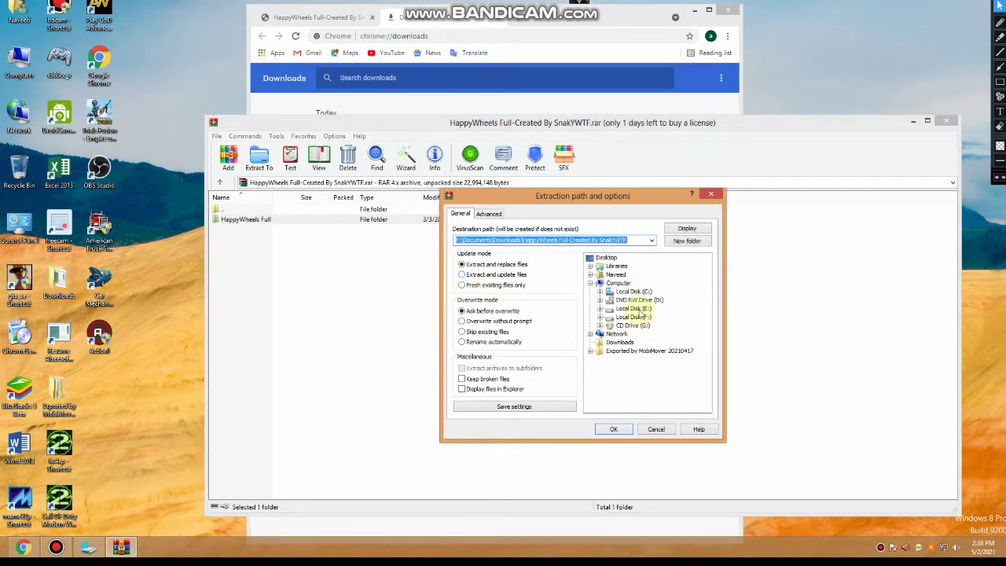
{"action": "double_click", "coordinate": [637, 309]}
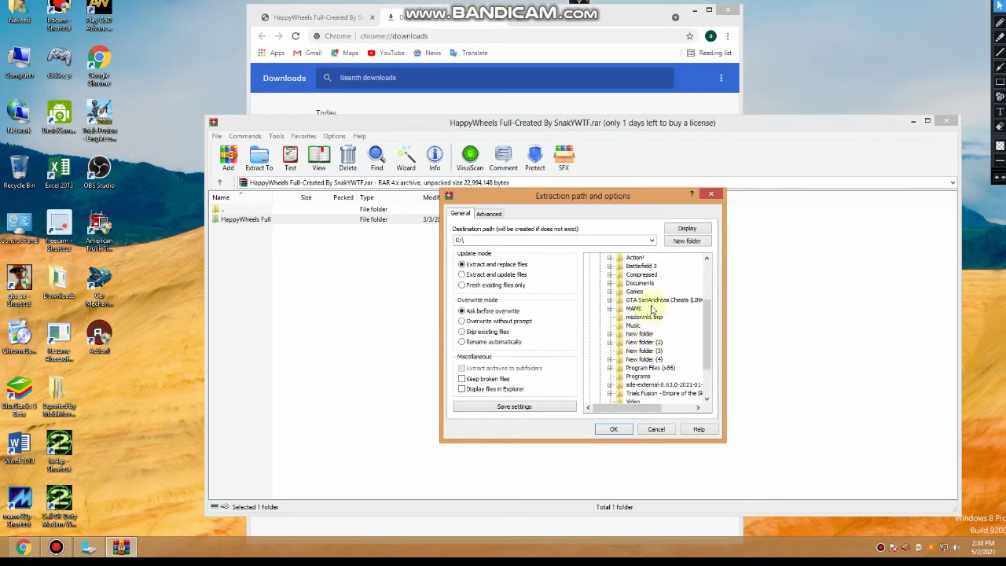
{"action": "left_click", "coordinate": [688, 241]}
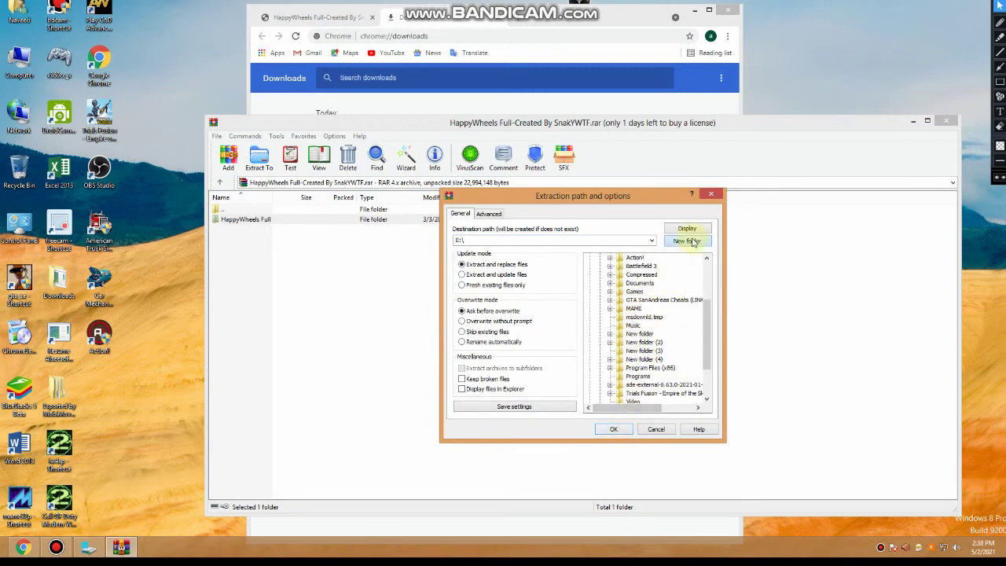
{"action": "left_click", "coordinate": [614, 430]}
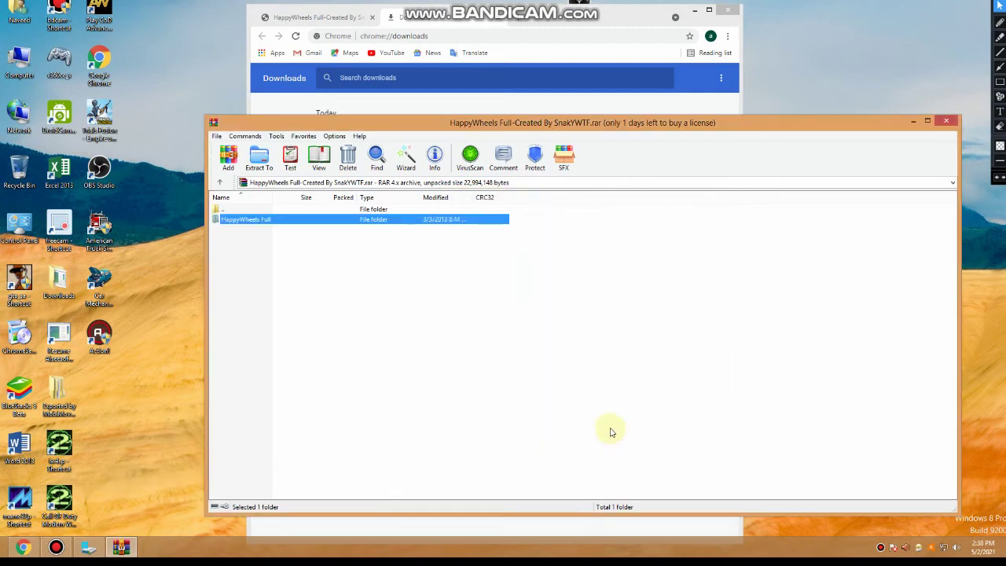
- Close the archive and Chrome, and open the extracted HappyWheels Full folder on Local Disk (E:) in File Explorer
{"action": "left_click", "coordinate": [946, 121]}
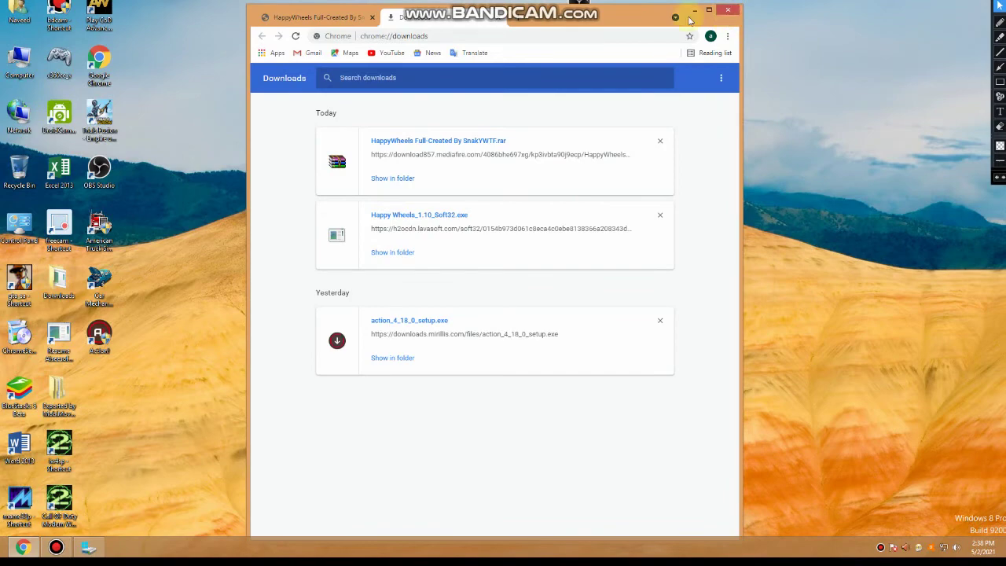
{"action": "left_click", "coordinate": [727, 9]}
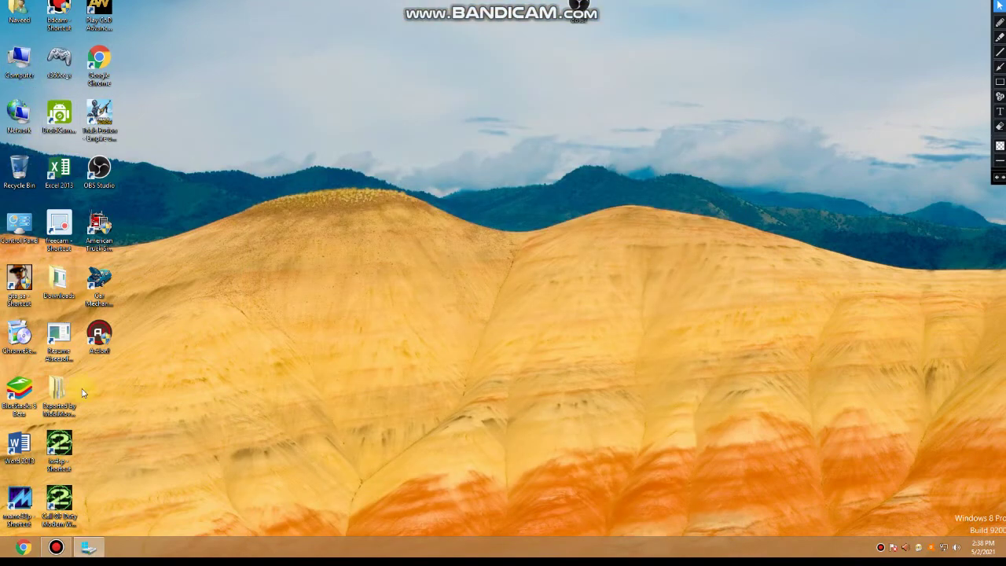
{"action": "left_click", "coordinate": [90, 550]}
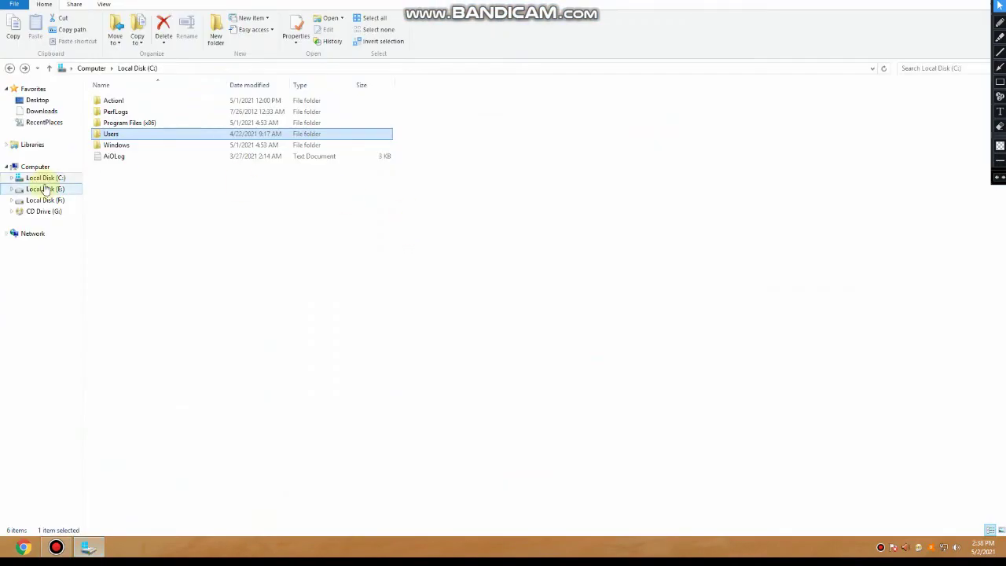
{"action": "left_click", "coordinate": [43, 188]}
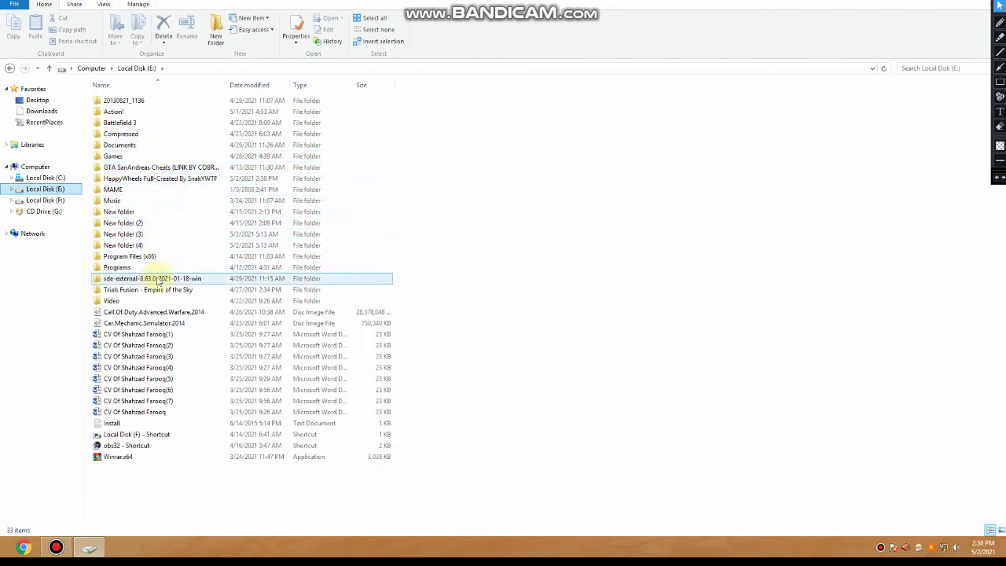
{"action": "double_click", "coordinate": [162, 180]}
{"action": "left_click", "coordinate": [150, 101]}
{"action": "double_click", "coordinate": [150, 102]}
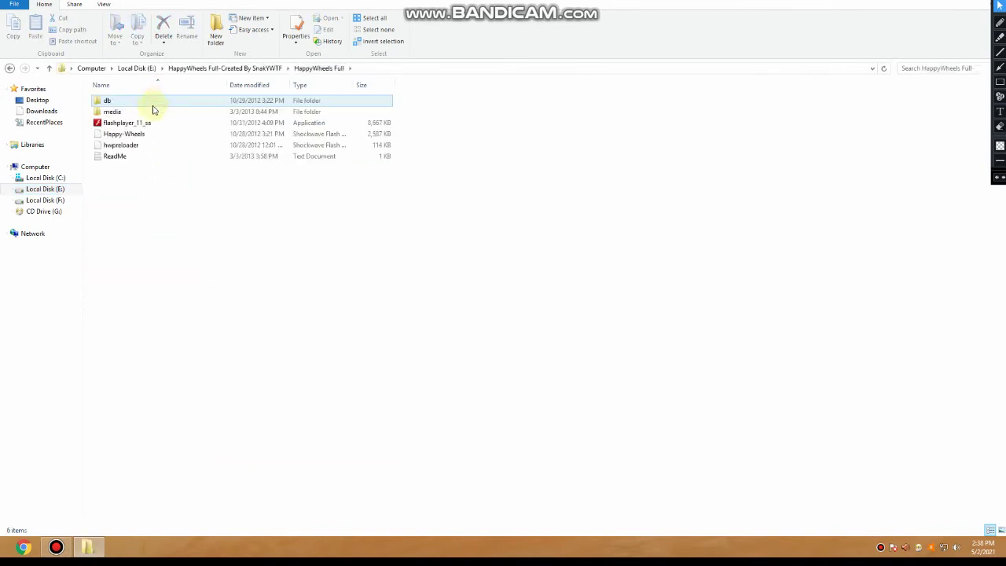
- Launch flashplayer_11_sa and move its window away from the screen's upper edge
{"action": "double_click", "coordinate": [157, 125]}
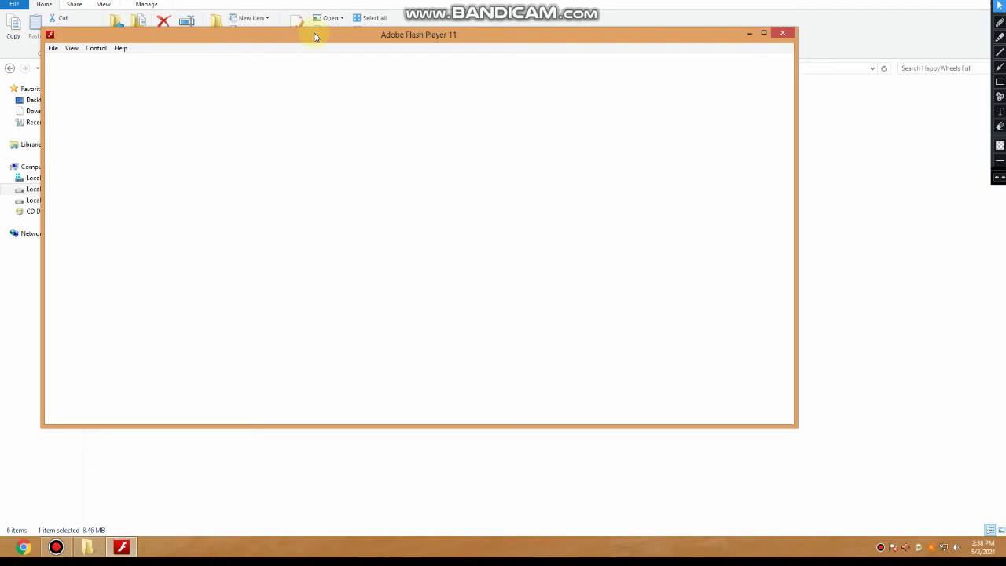
{"action": "left_click_drag", "start_coordinate": [314, 36], "coordinate": [390, 124]}
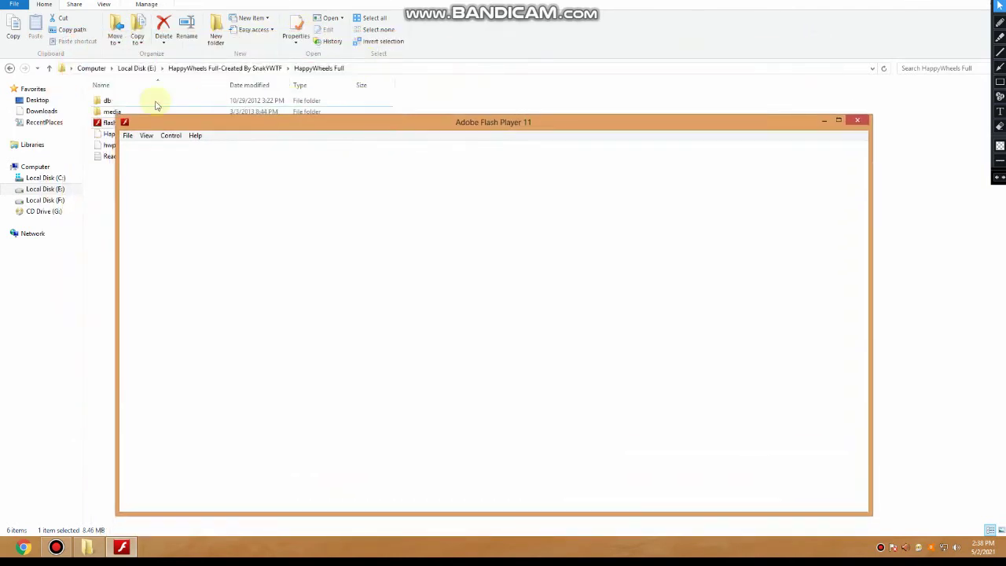
{"action": "left_click", "coordinate": [129, 135]}
{"action": "mouse_move", "coordinate": [146, 136]}
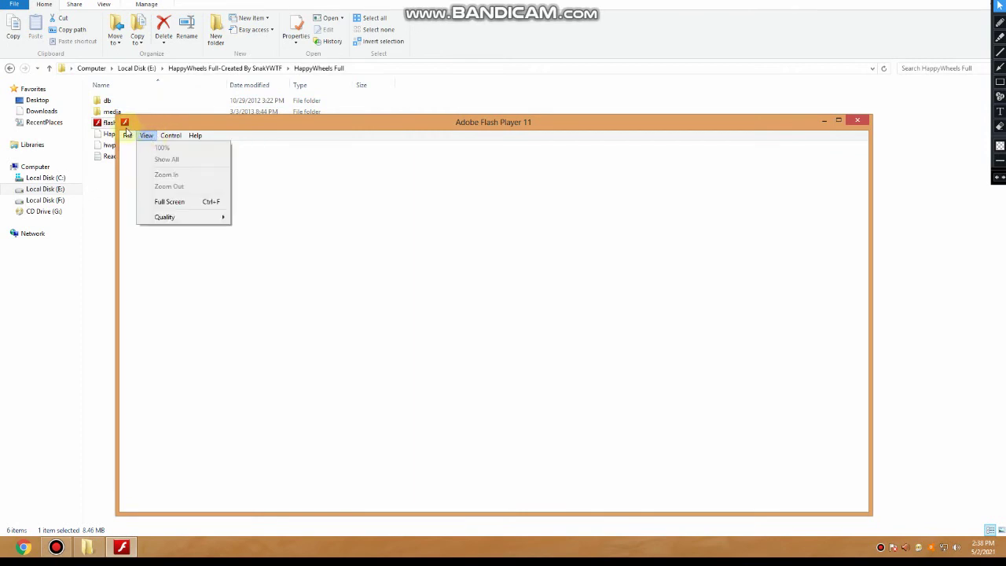
{"action": "mouse_move", "coordinate": [124, 121]}
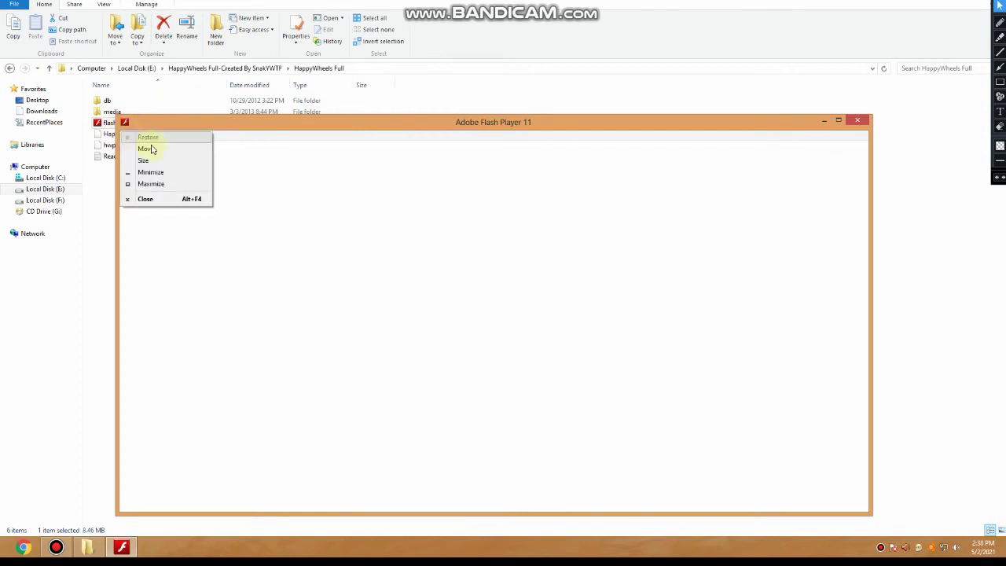
{"action": "key", "text": "Escape"}
- Load the Happy-Wheels movie from the HappyWheels Full folder into Adobe Flash Player 11
{"action": "left_click", "coordinate": [128, 139]}
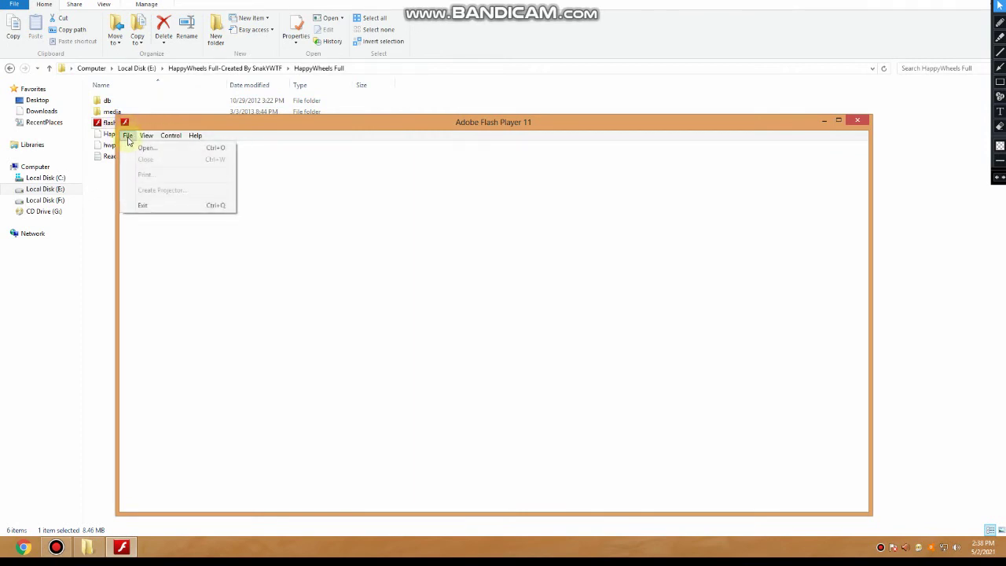
{"action": "left_click", "coordinate": [168, 147]}
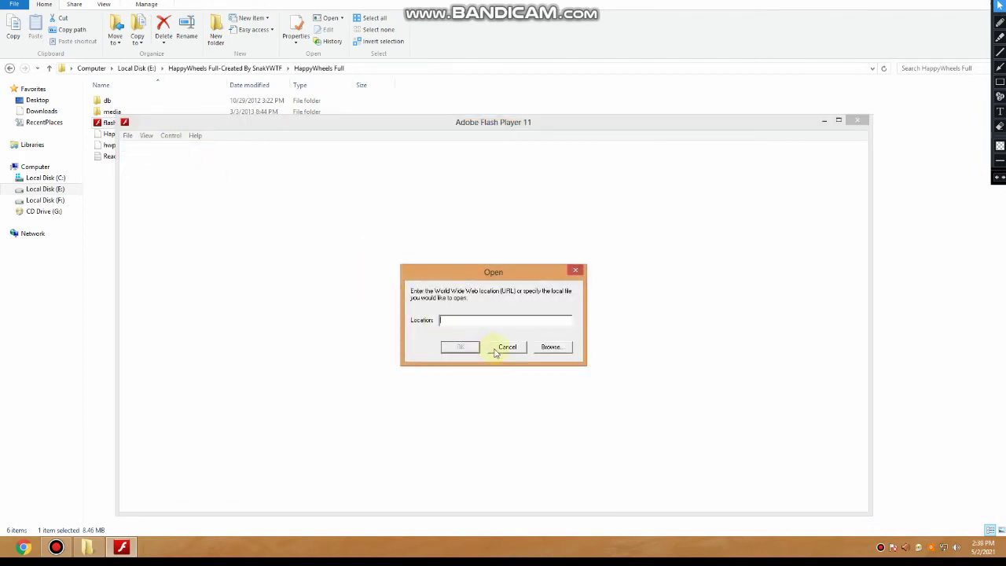
{"action": "left_click", "coordinate": [544, 350]}
{"action": "left_click", "coordinate": [521, 353]}
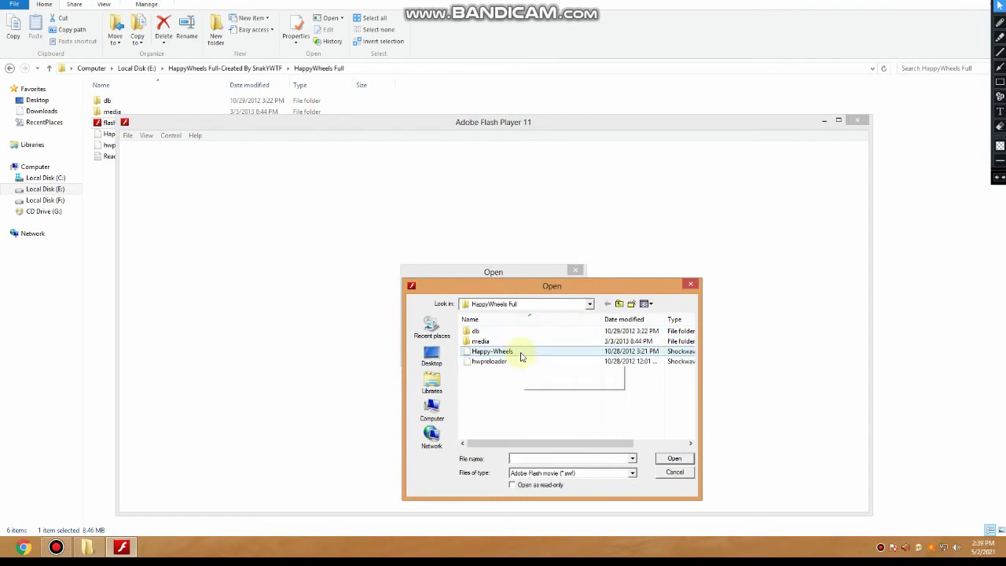
{"action": "left_click", "coordinate": [673, 460]}
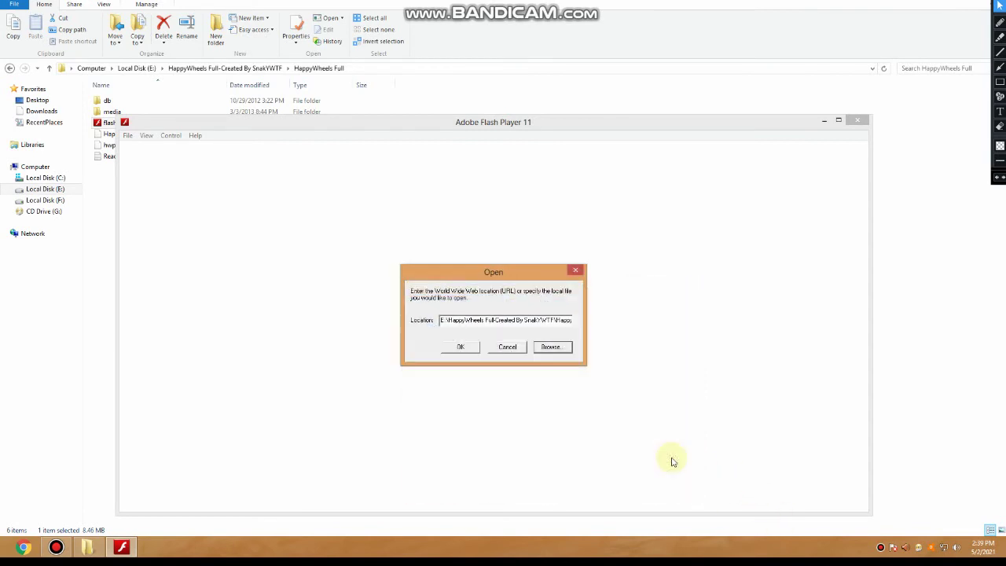
{"action": "left_click", "coordinate": [461, 347]}
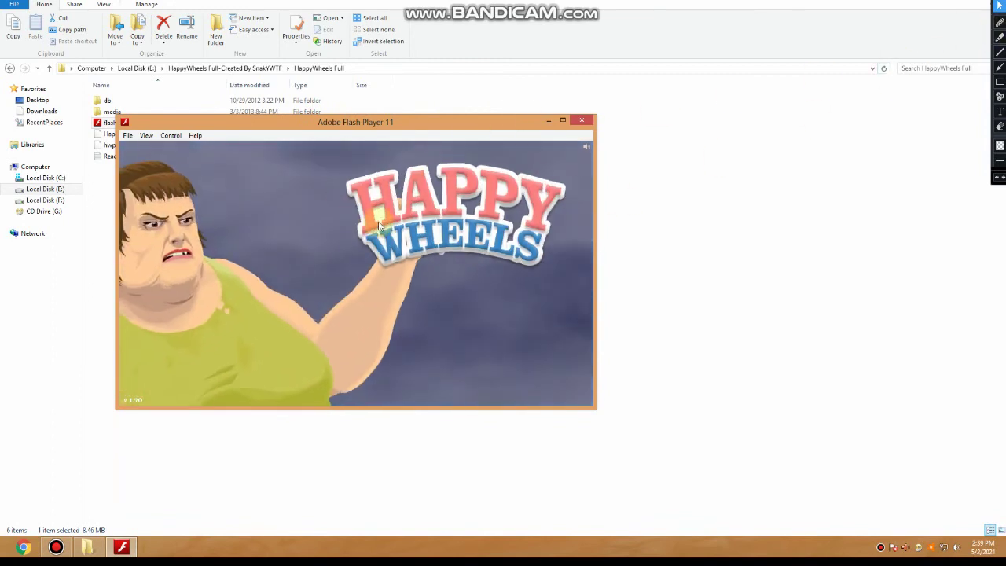
- Lower the Windows system volume
{"action": "left_click", "coordinate": [955, 547]}
{"action": "left_click", "coordinate": [950, 467]}
{"action": "left_click", "coordinate": [736, 321]}
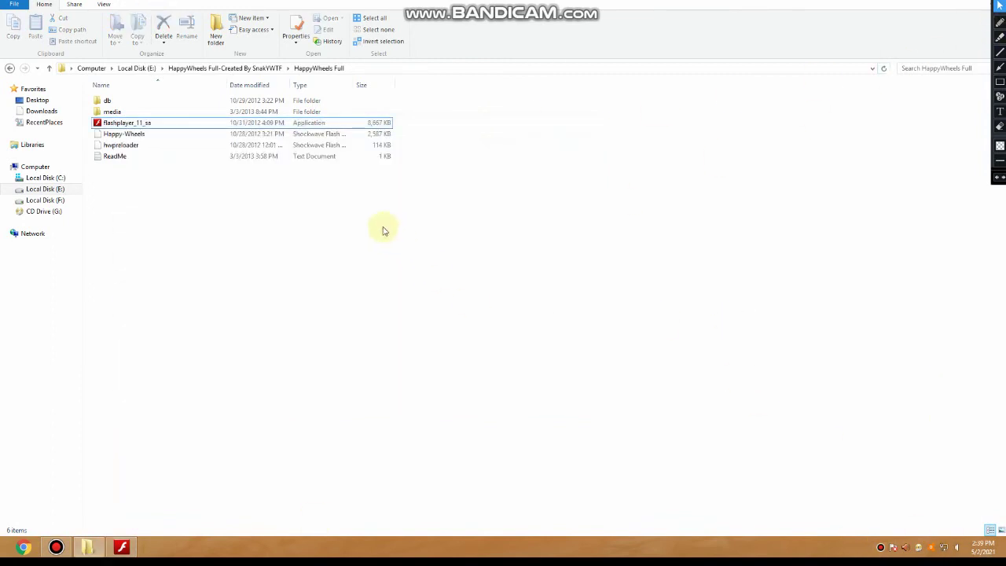
- Bring Flash Player back to the front, reposition it, view the game's Featured Levels and close the player
{"action": "left_click", "coordinate": [121, 547]}
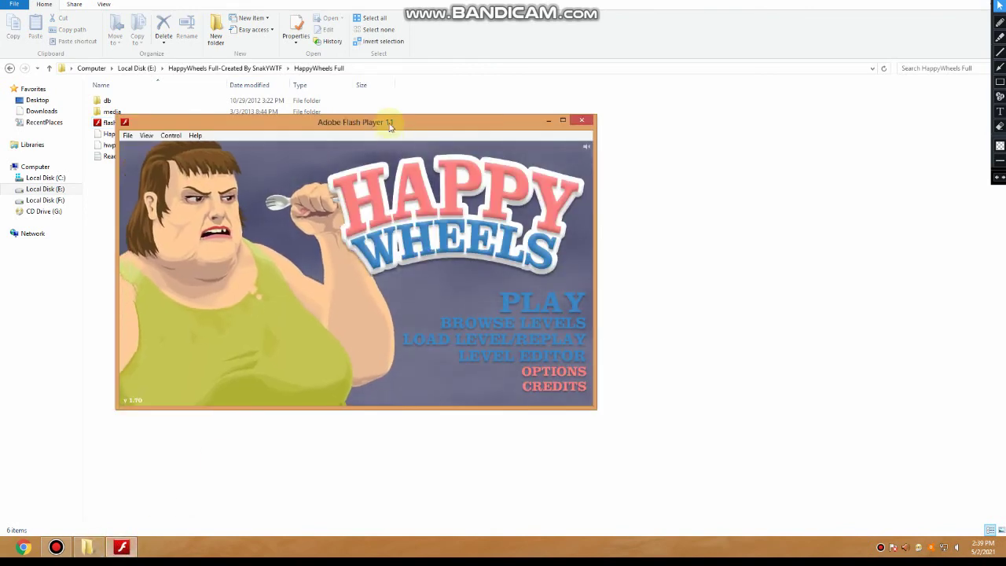
{"action": "left_click_drag", "start_coordinate": [389, 126], "coordinate": [451, 121]}
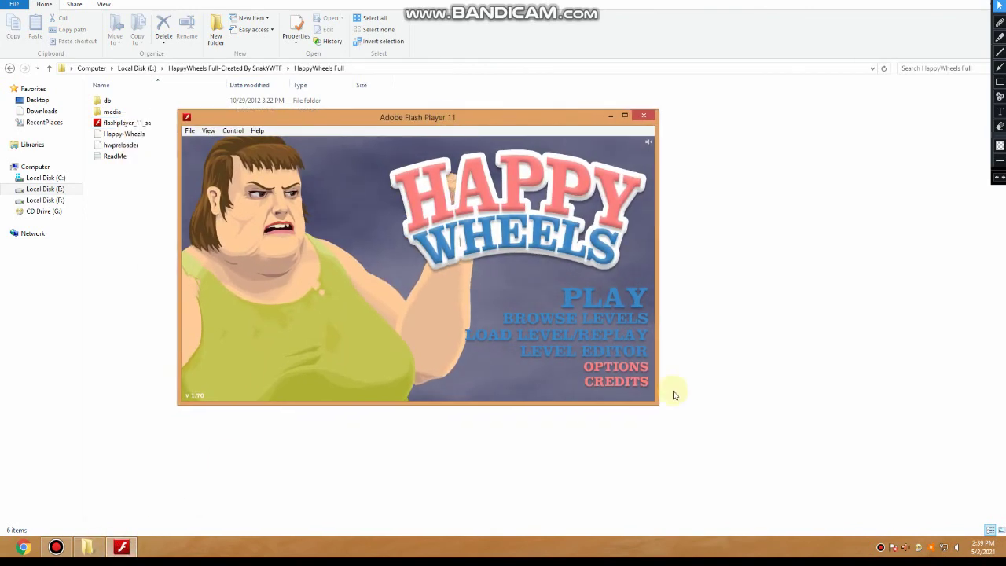
{"action": "left_click", "coordinate": [606, 315]}
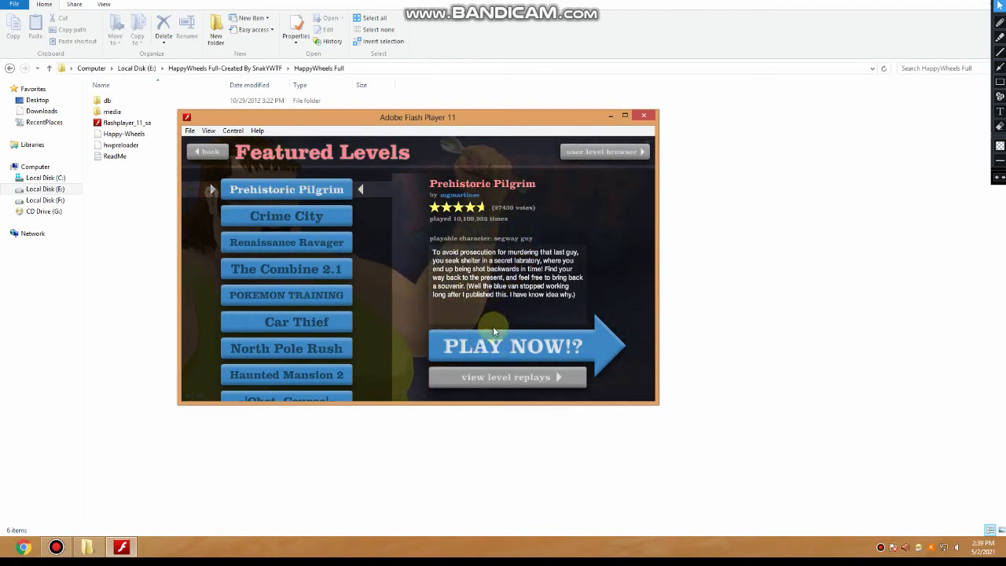
{"action": "left_click", "coordinate": [644, 115]}
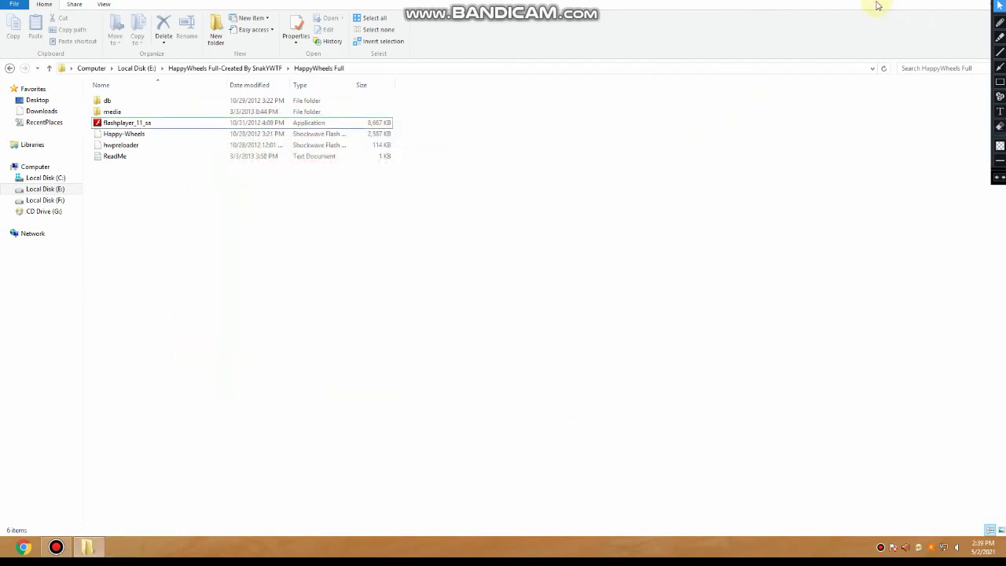
- Activate the text tool for an on-screen annotation
{"action": "left_click", "coordinate": [999, 111]}
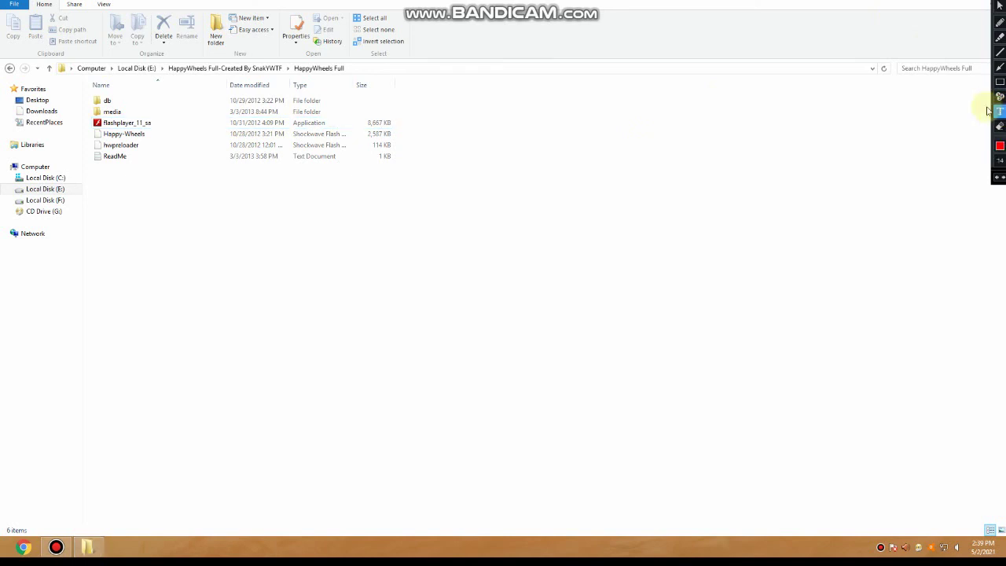